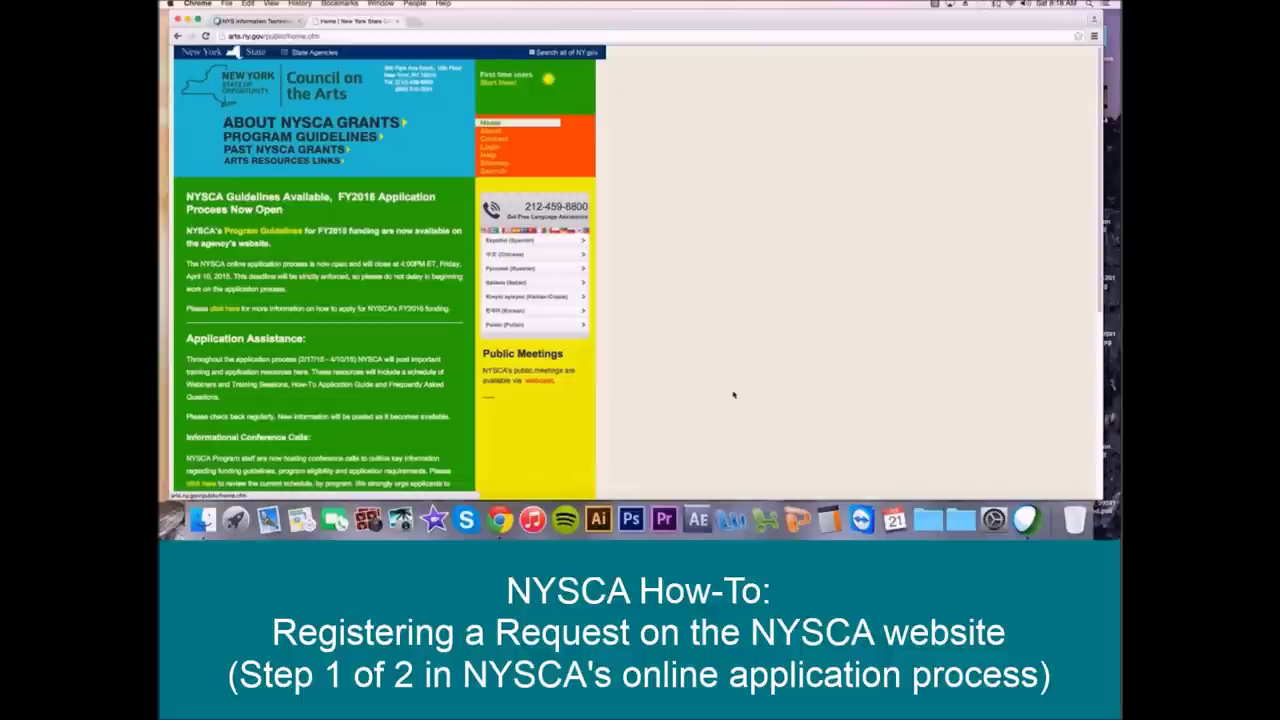
- Log in with the saved organization username and the account password
click(488, 152)
click(337, 232)
text(sample-org)
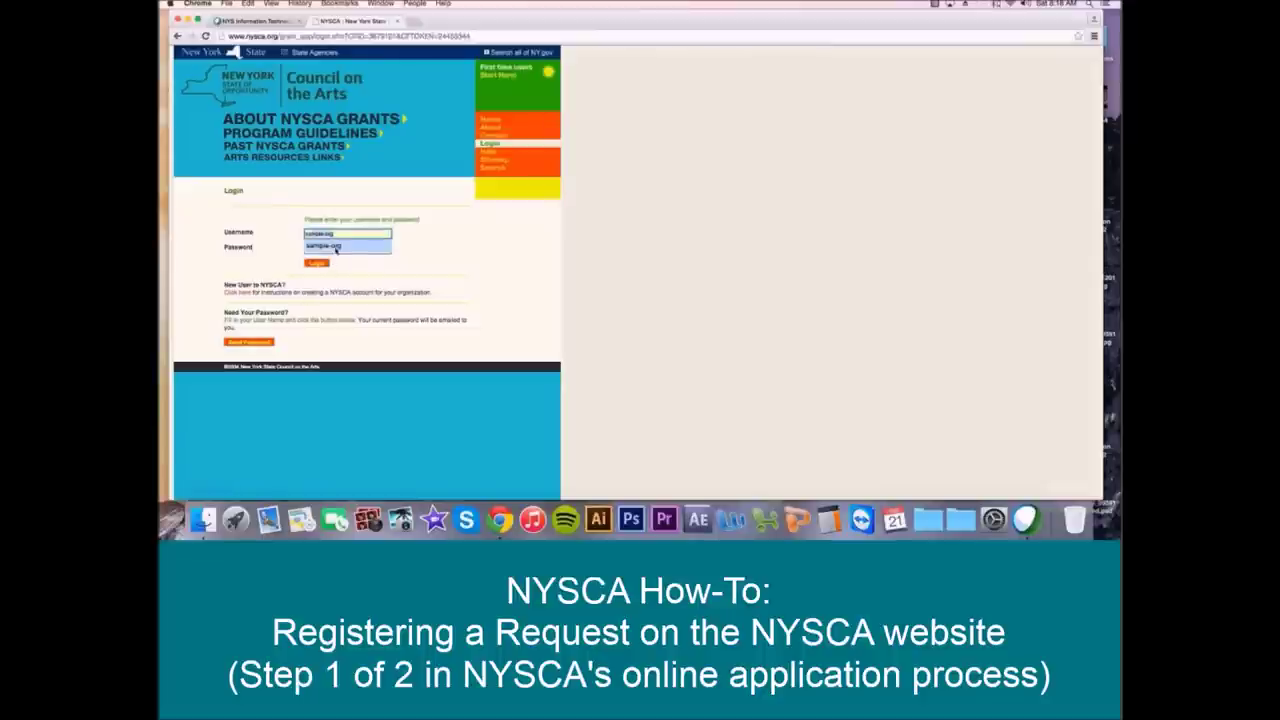
click(330, 245)
click(333, 249)
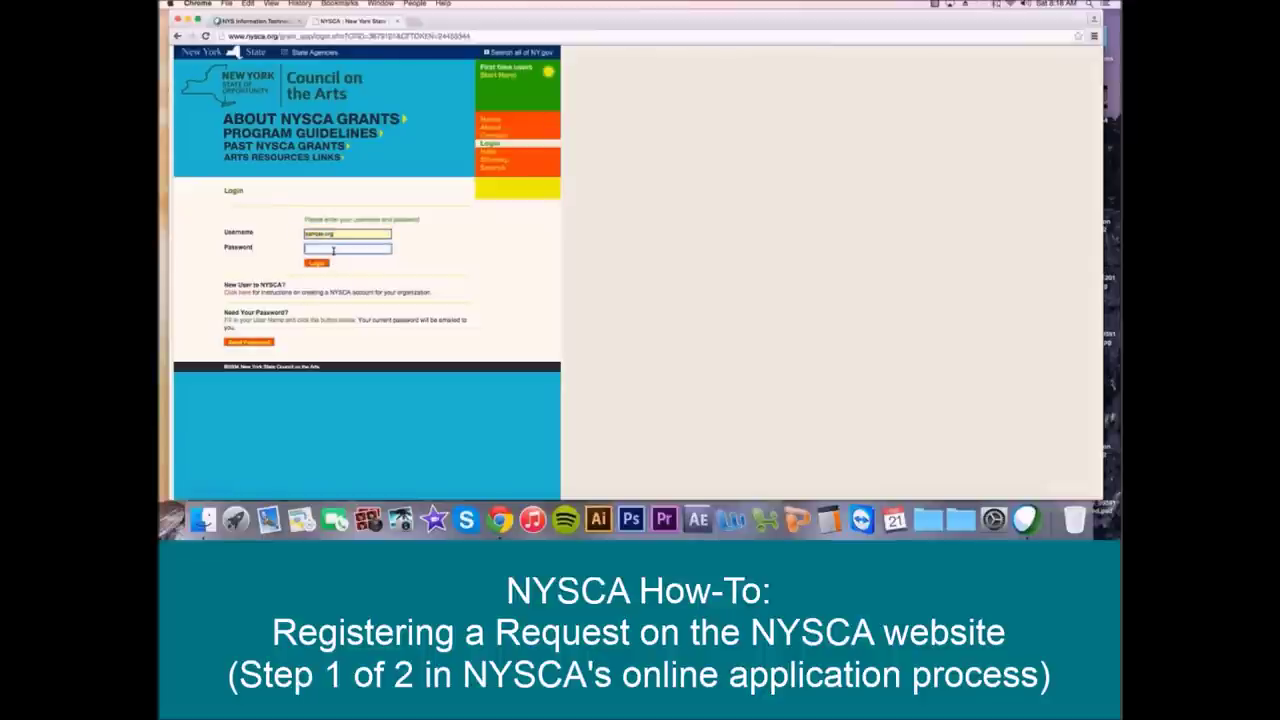
text(••)
click(310, 265)
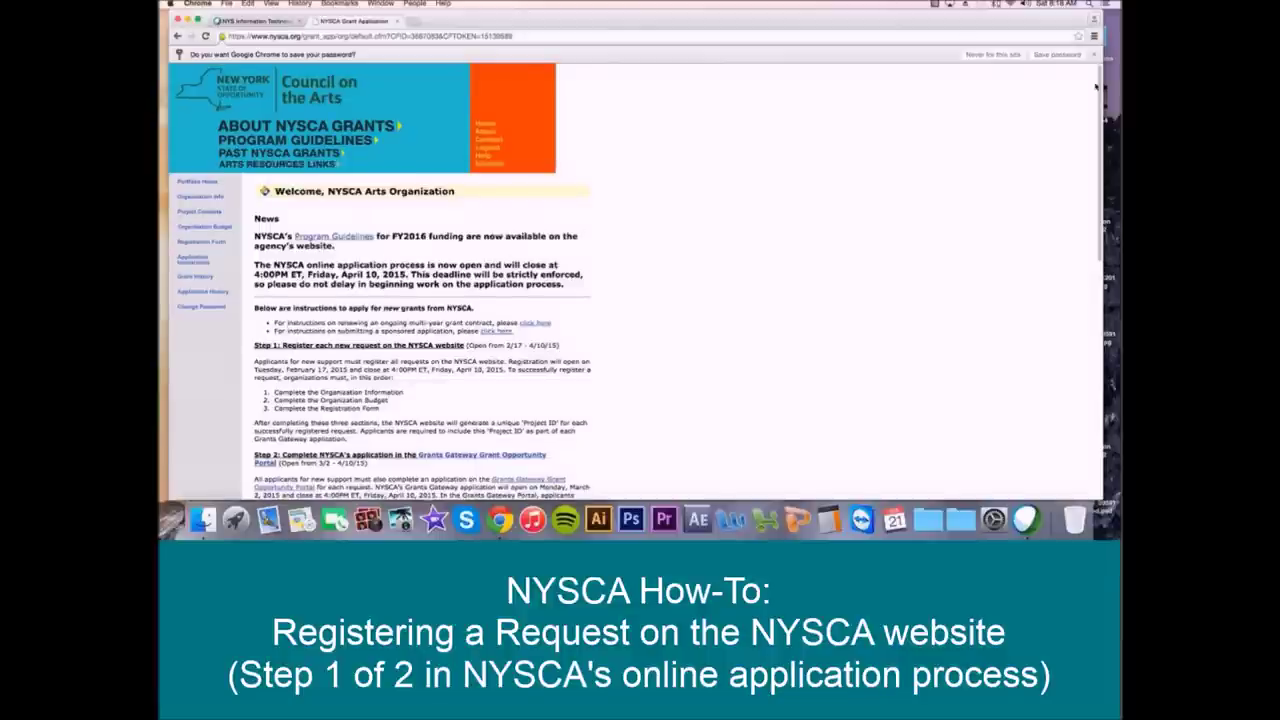
- Open Organization Info to show the Demographic page with AKA, website, address, phone and county
drag(1100, 97, 1102, 70)
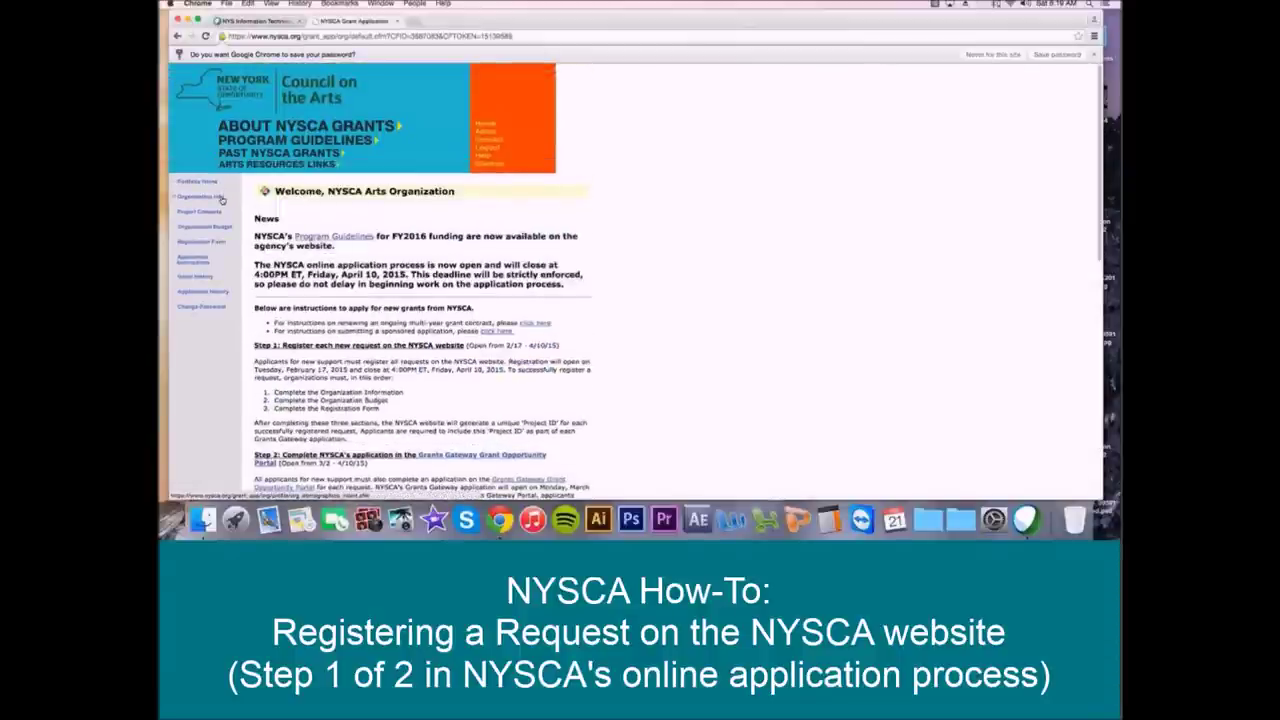
click(180, 198)
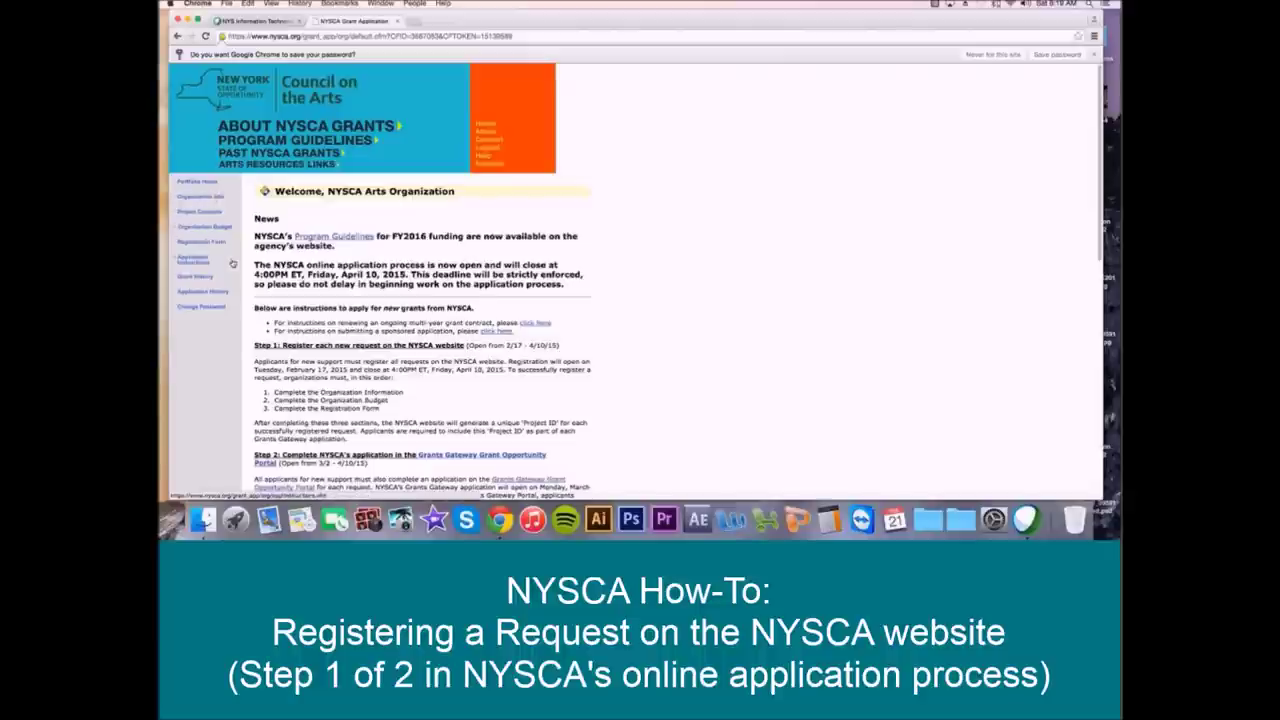
click(190, 200)
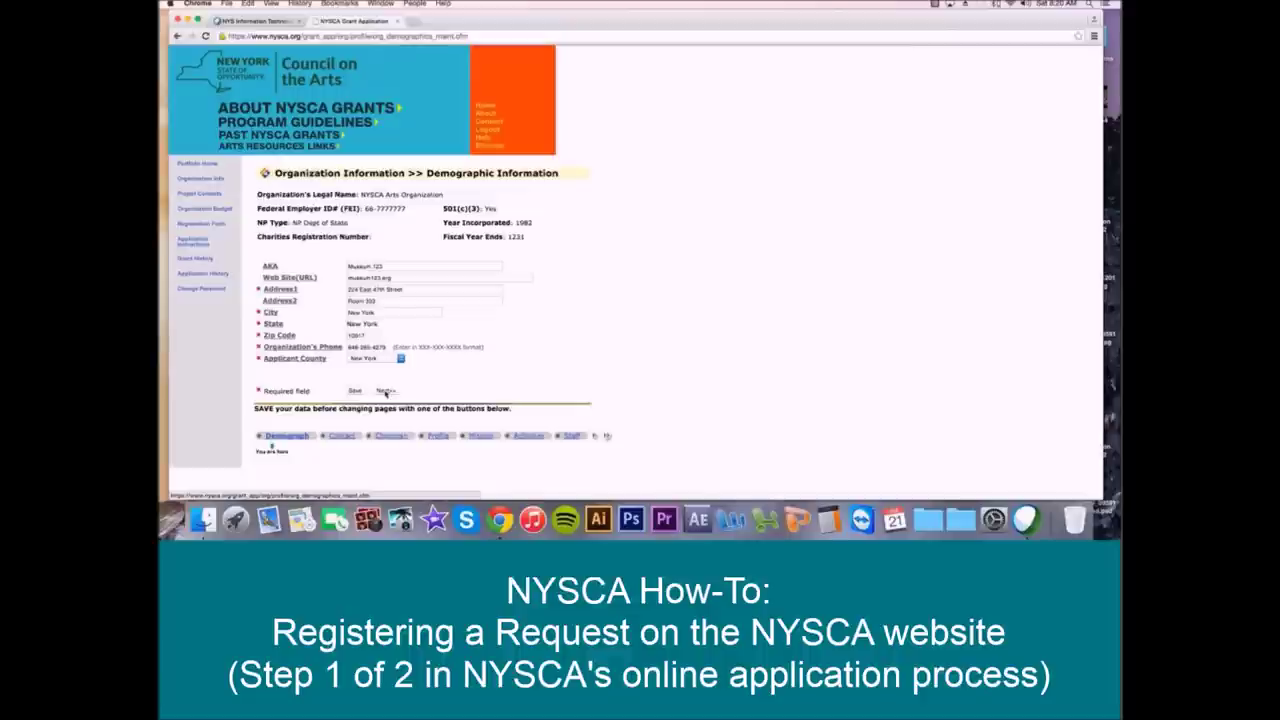
- Save the Contact Person and Board Chairman pages and advance to the Organization Profile
click(387, 391)
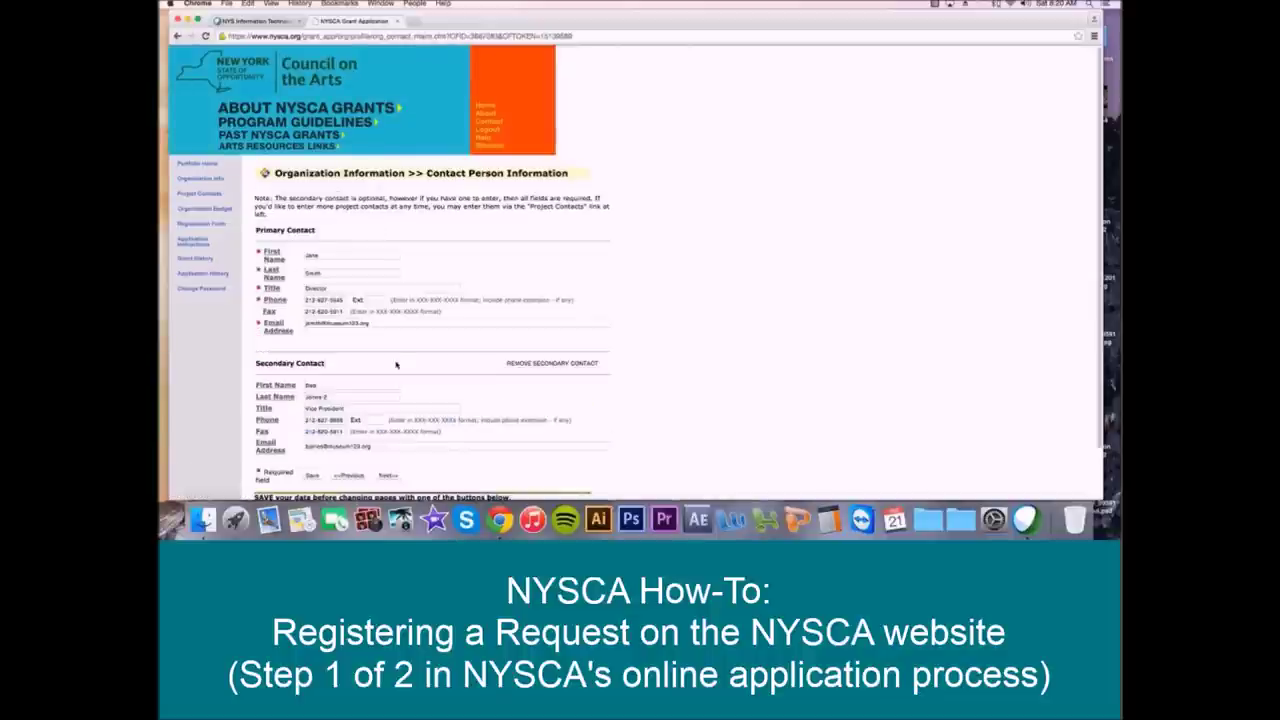
scroll(390, 457, down, 1)
click(313, 456)
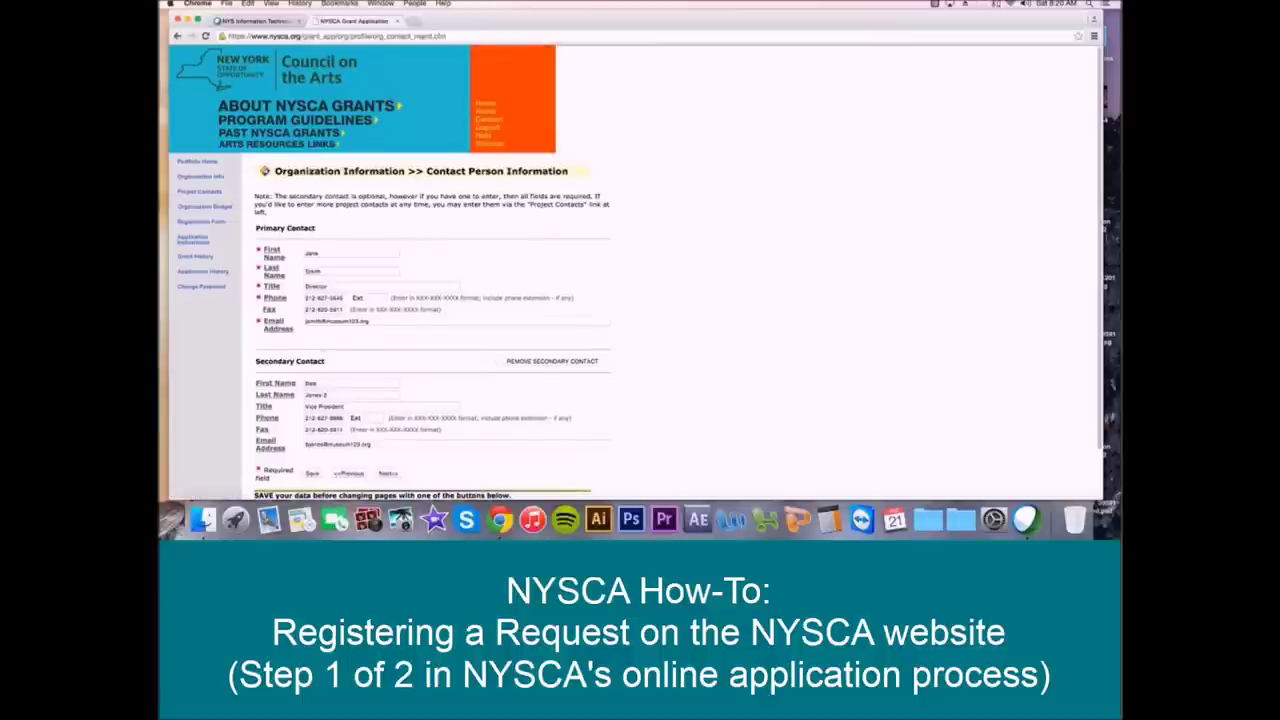
scroll(390, 420, down, 3)
click(389, 418)
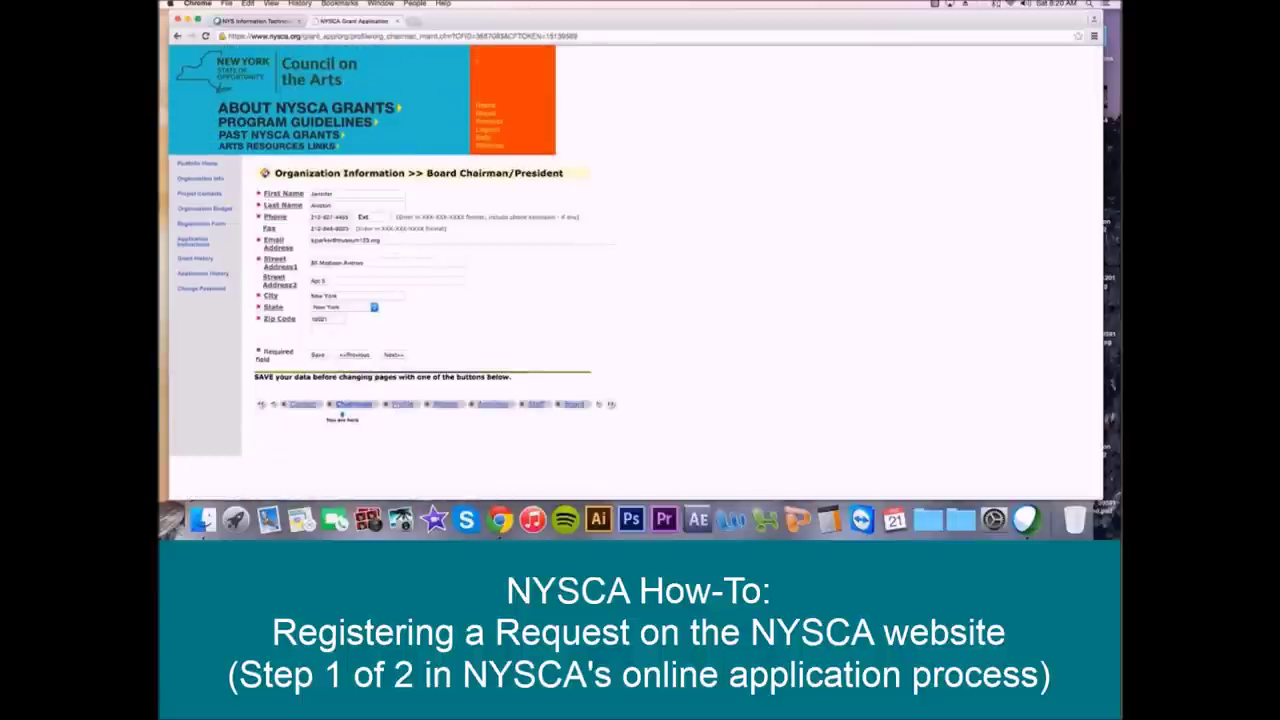
click(320, 355)
click(394, 355)
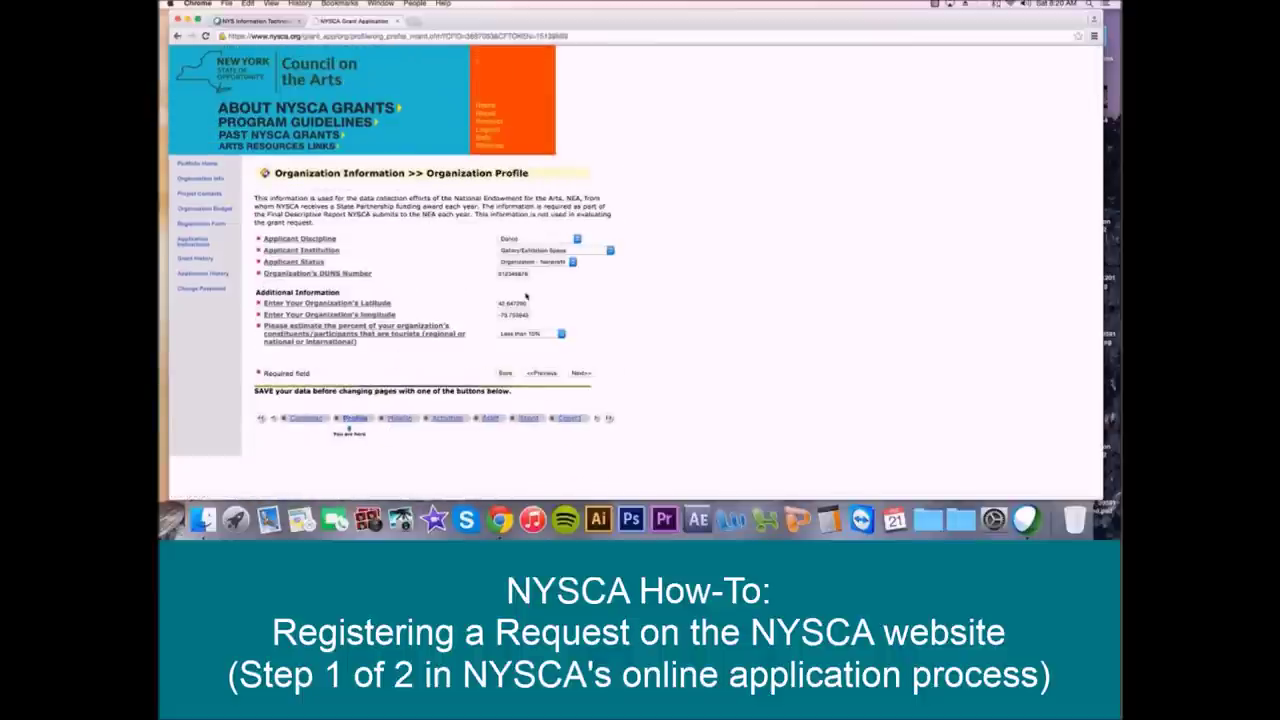
- Step through Profile, Mission, Activities, Staff, Board Officers and Facilities pages to the submit step
click(581, 372)
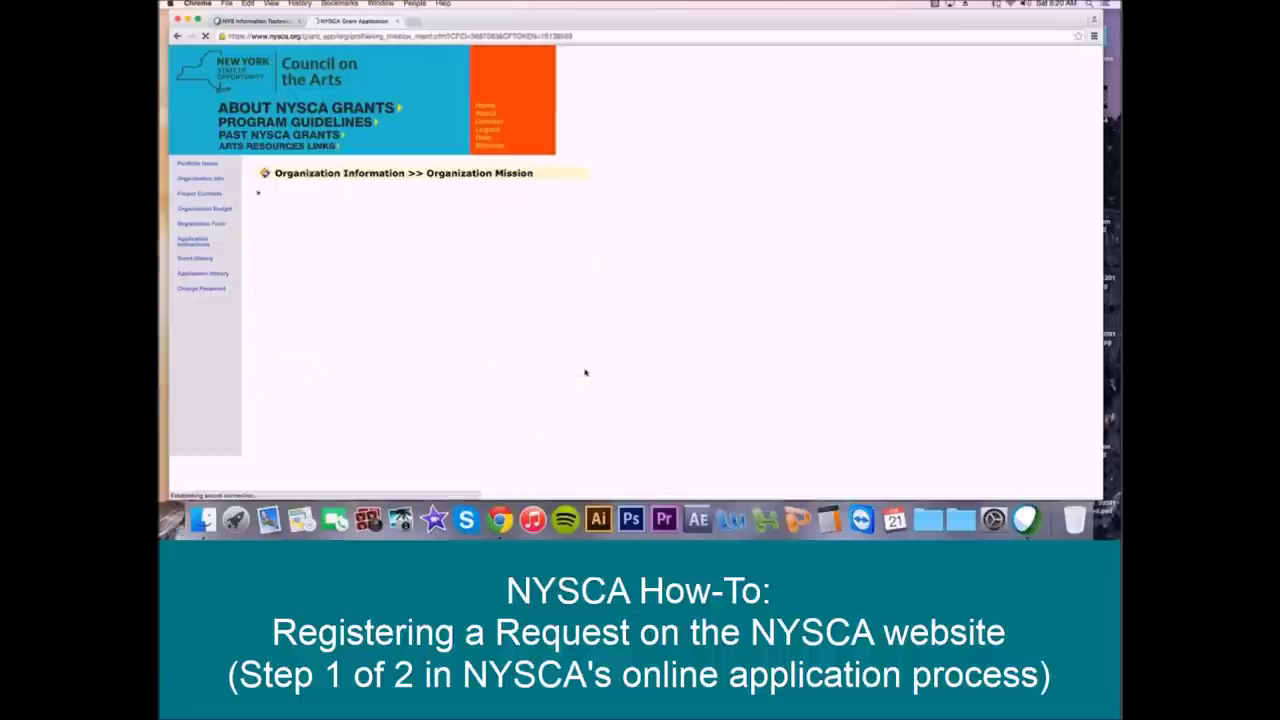
click(420, 297)
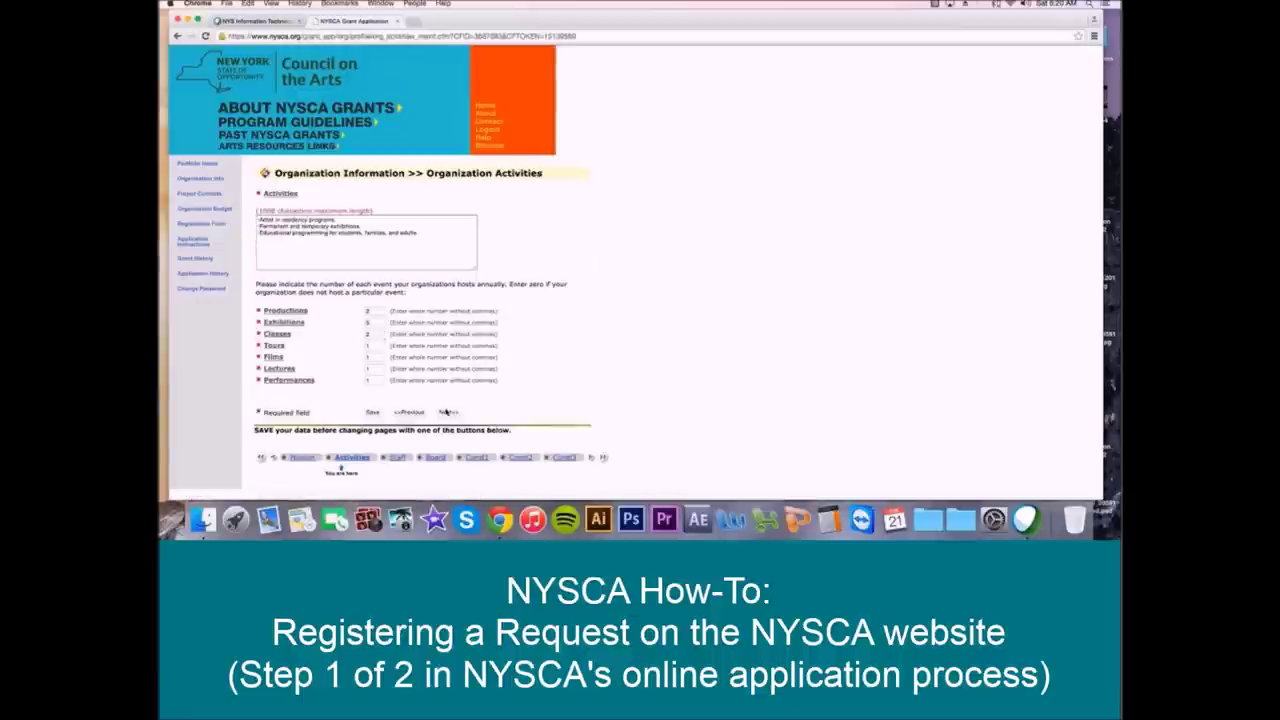
click(447, 412)
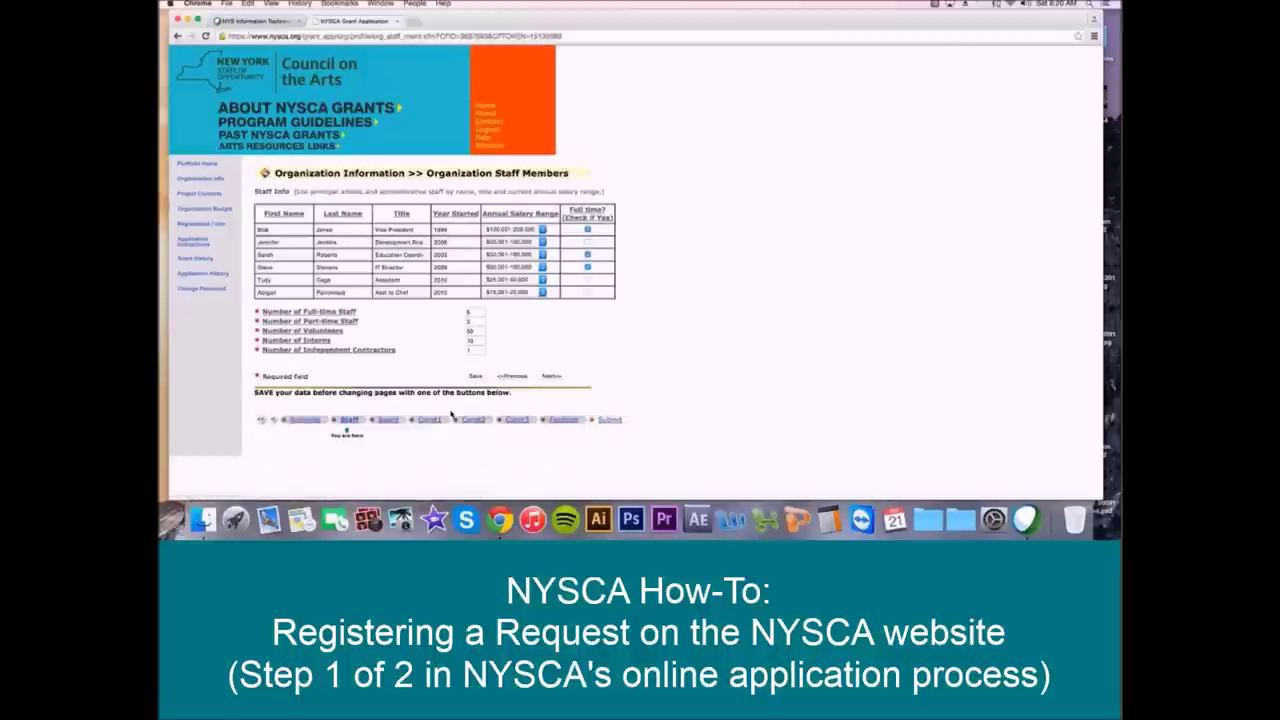
click(550, 376)
scroll(501, 472, down, 10)
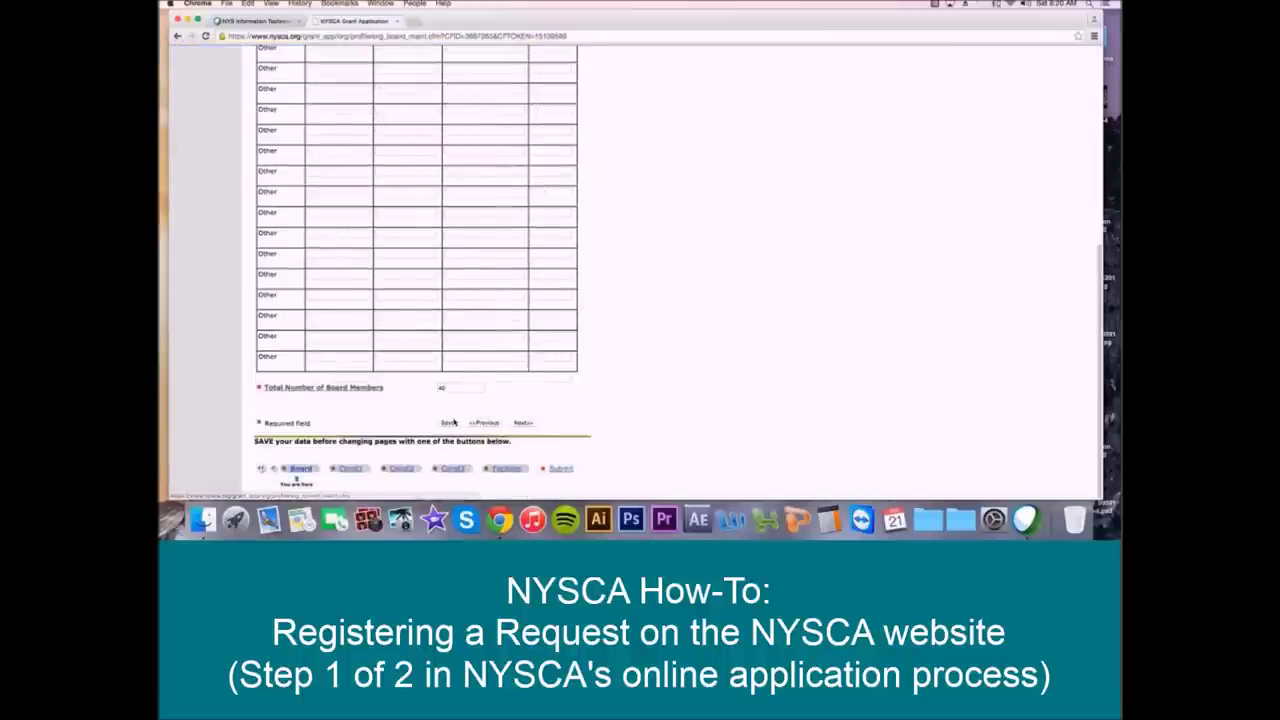
click(502, 470)
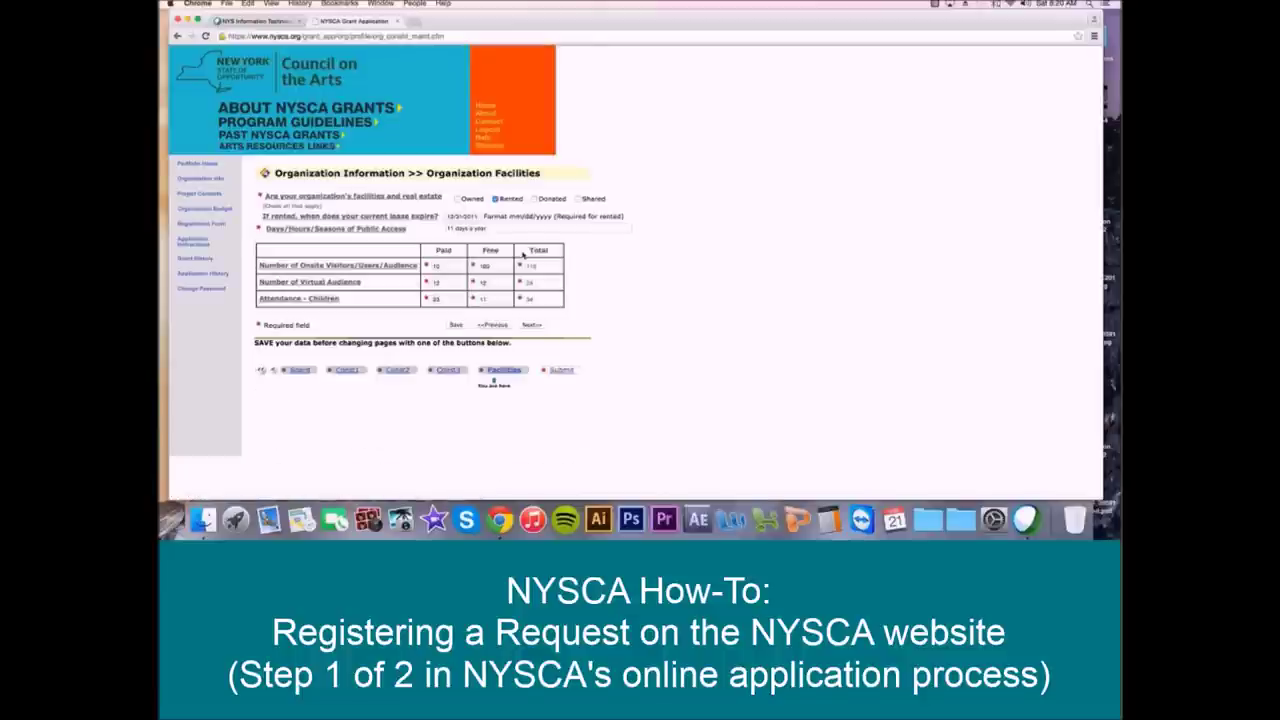
click(531, 326)
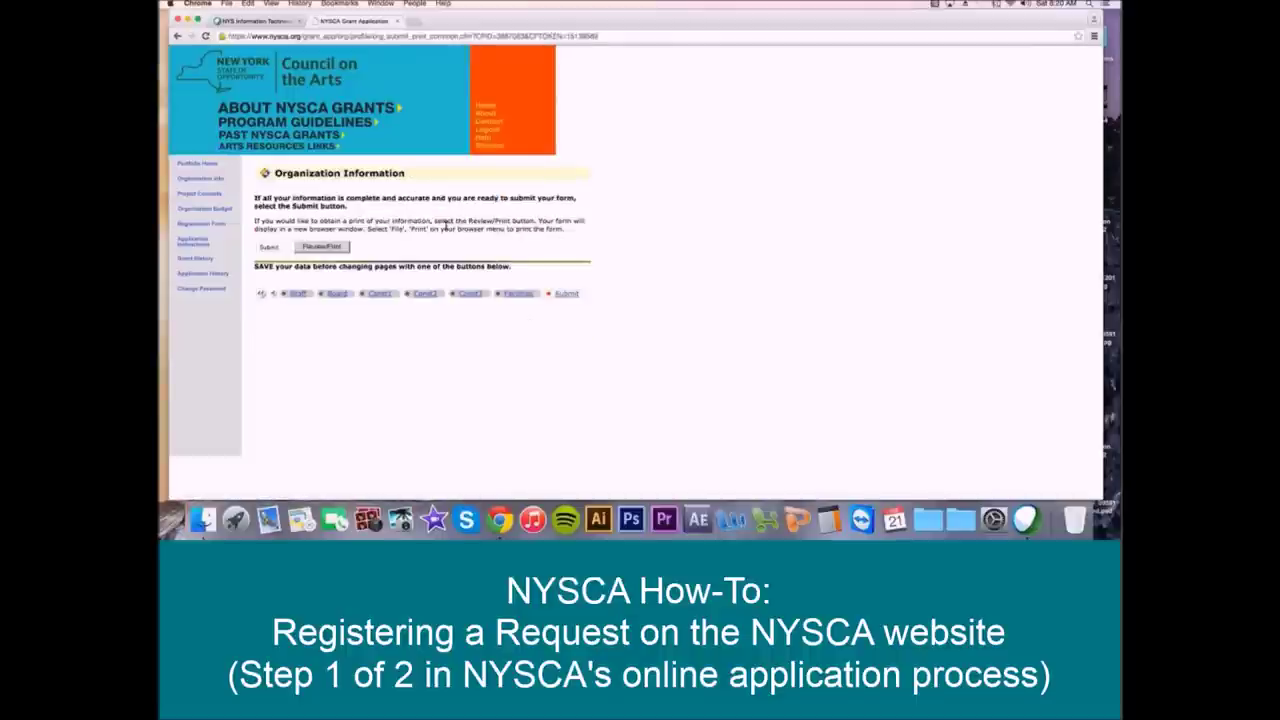
- Review the printable organization information, close it, and submit the organization information
click(314, 248)
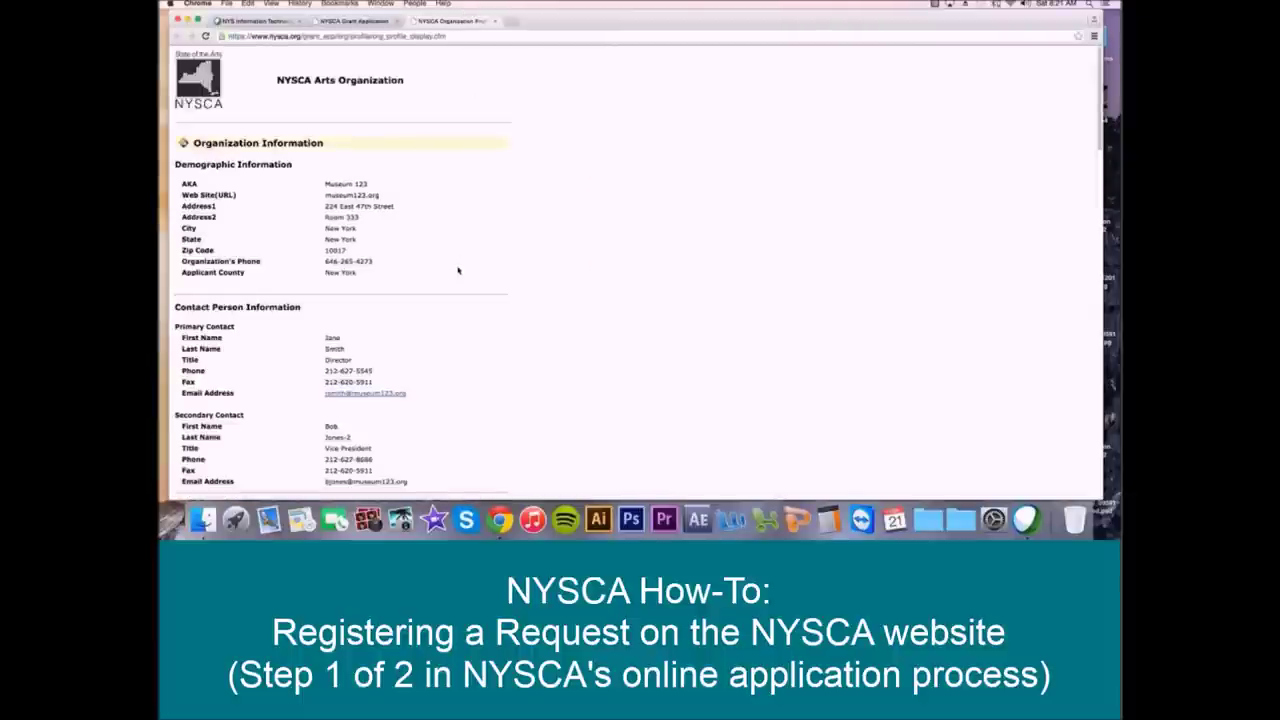
scroll(458, 270, down, 10)
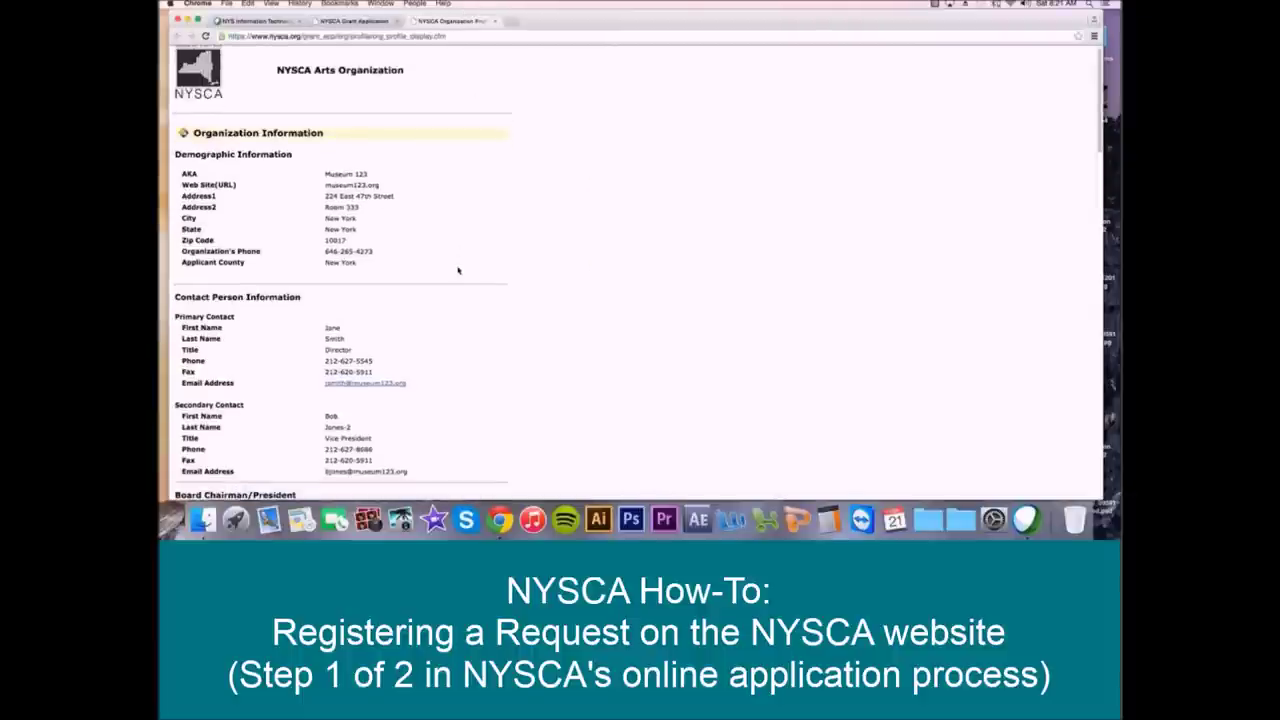
scroll(458, 270, down, 10)
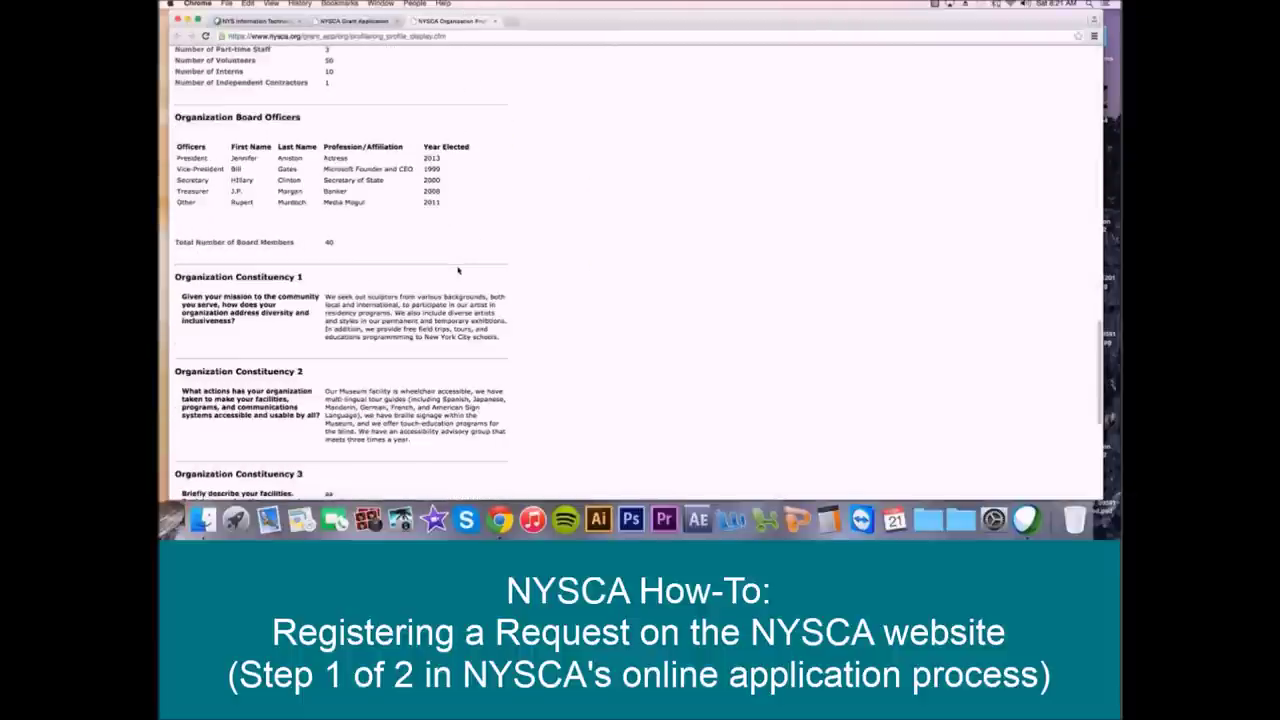
scroll(458, 271, up, 10)
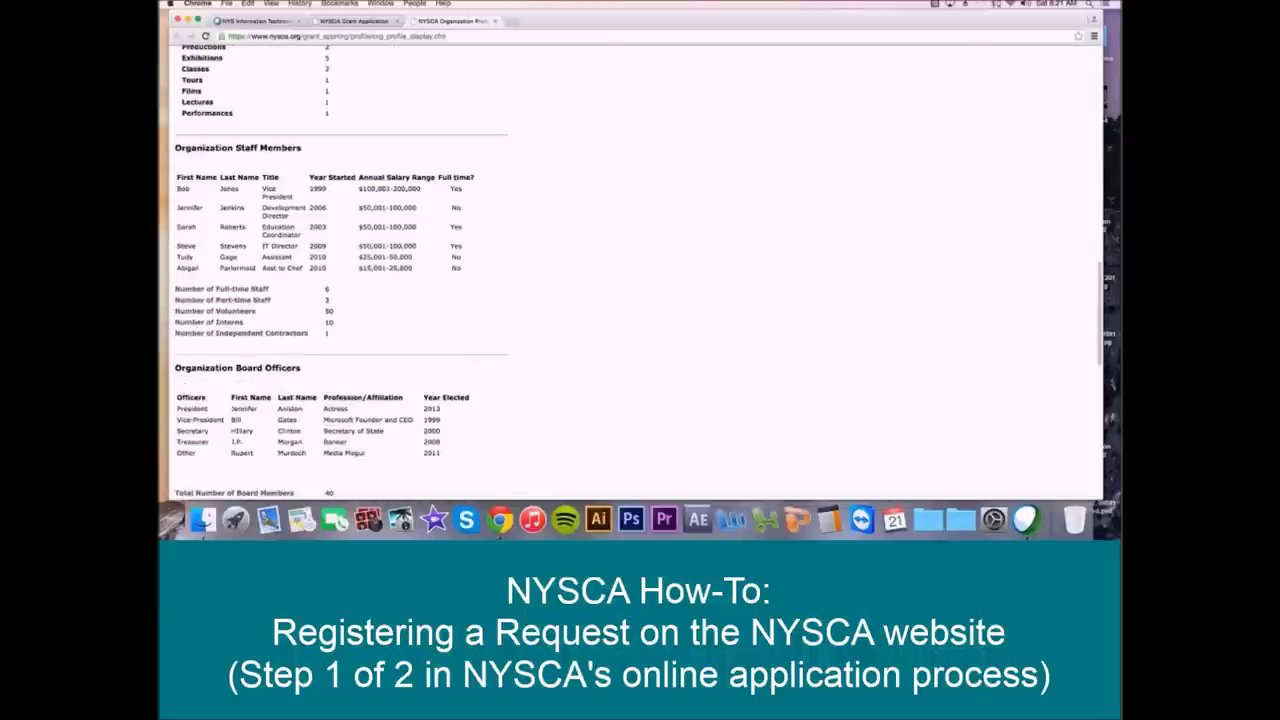
scroll(456, 268, up, 10)
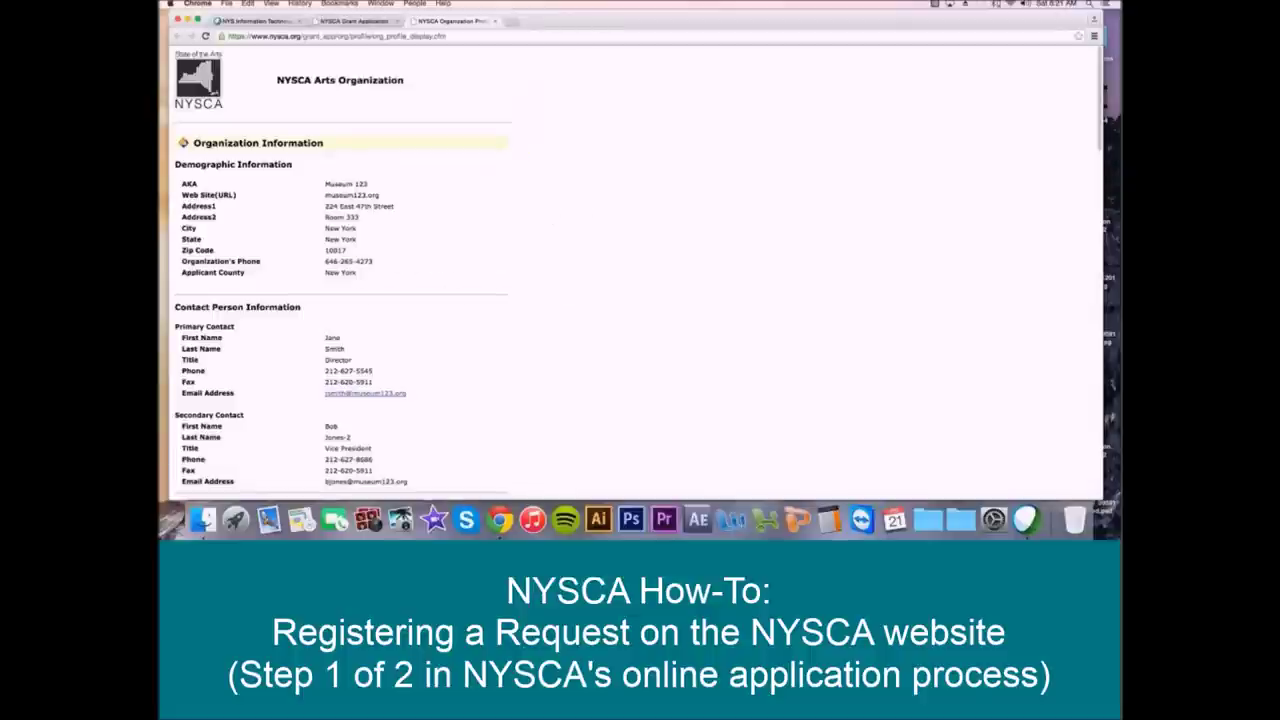
key(super+w)
click(268, 247)
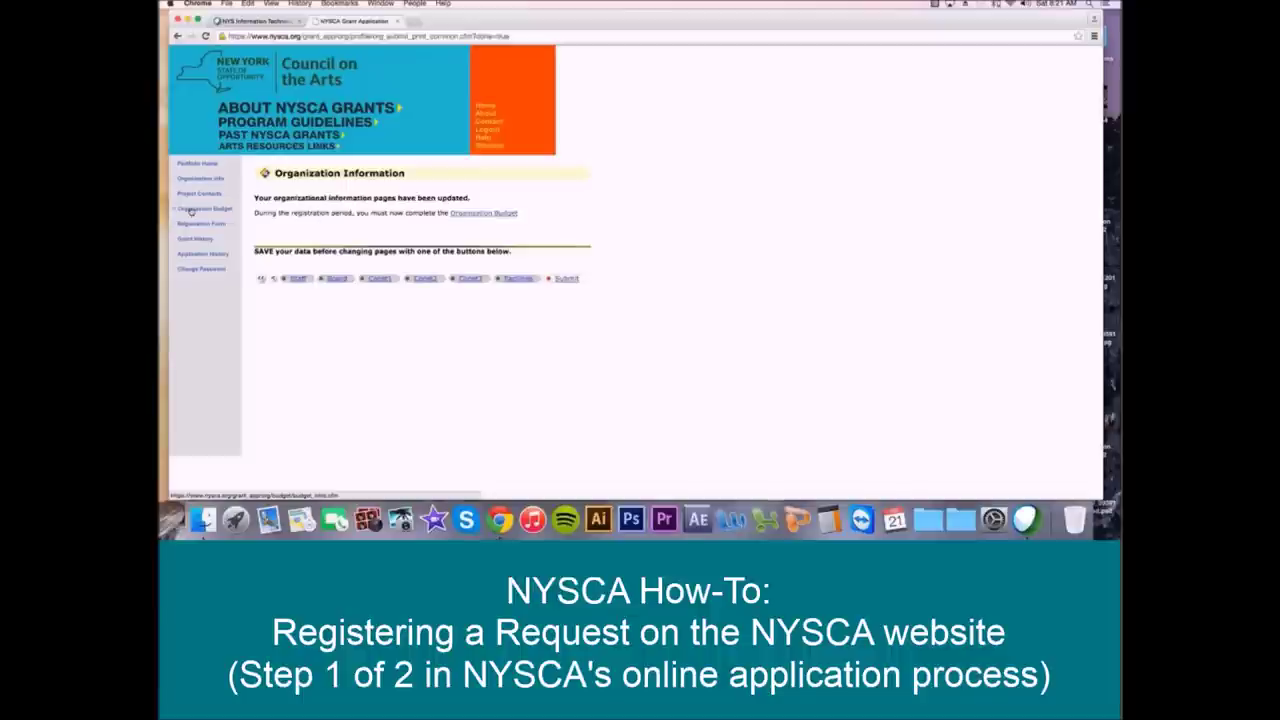
- Open the organization budget for editing and save the Earned Income and Contributed Income pages
click(488, 214)
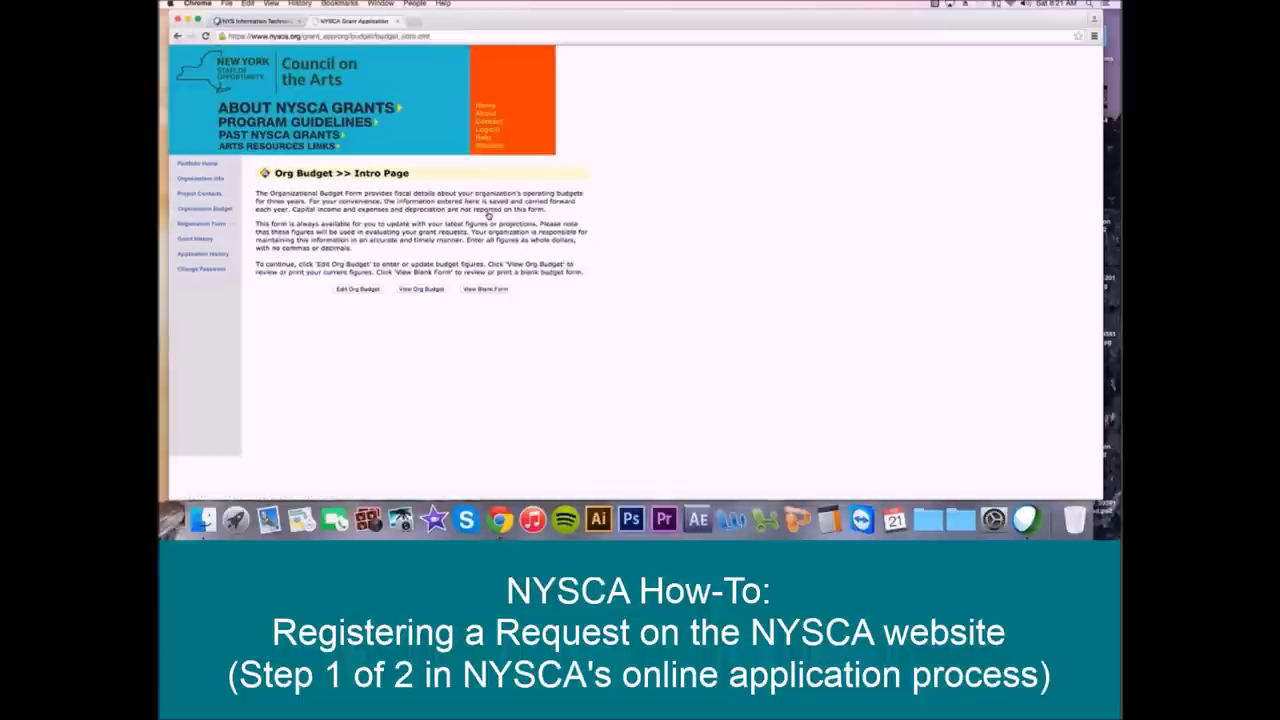
click(358, 289)
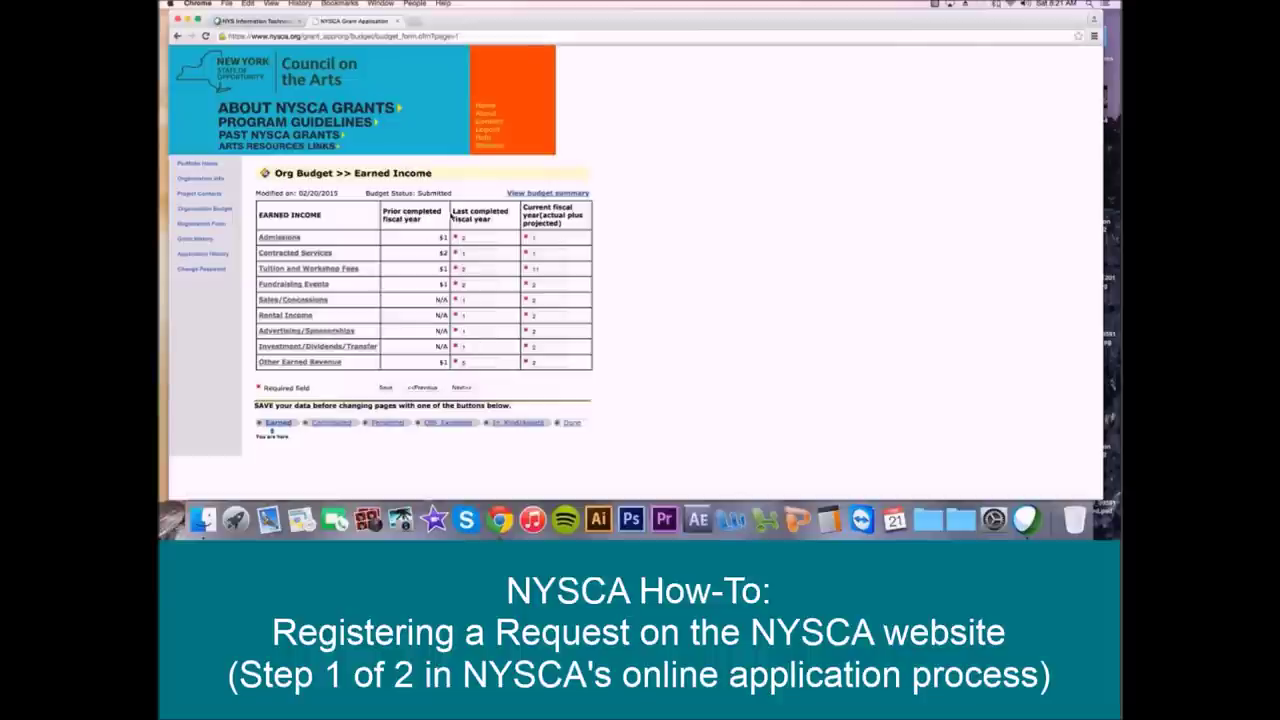
click(460, 388)
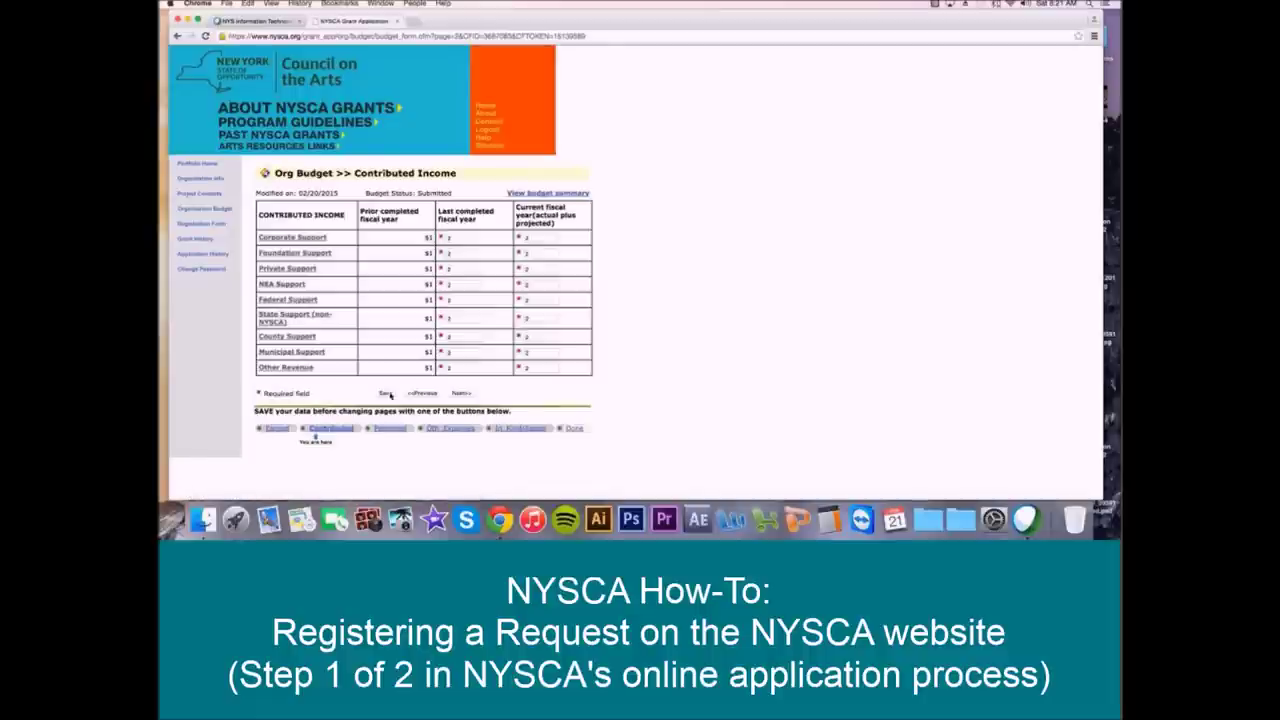
click(386, 394)
- Save the Personnel Expenses, Other Expenses and In-Kind Contributions/Org Assets budget pages
click(460, 409)
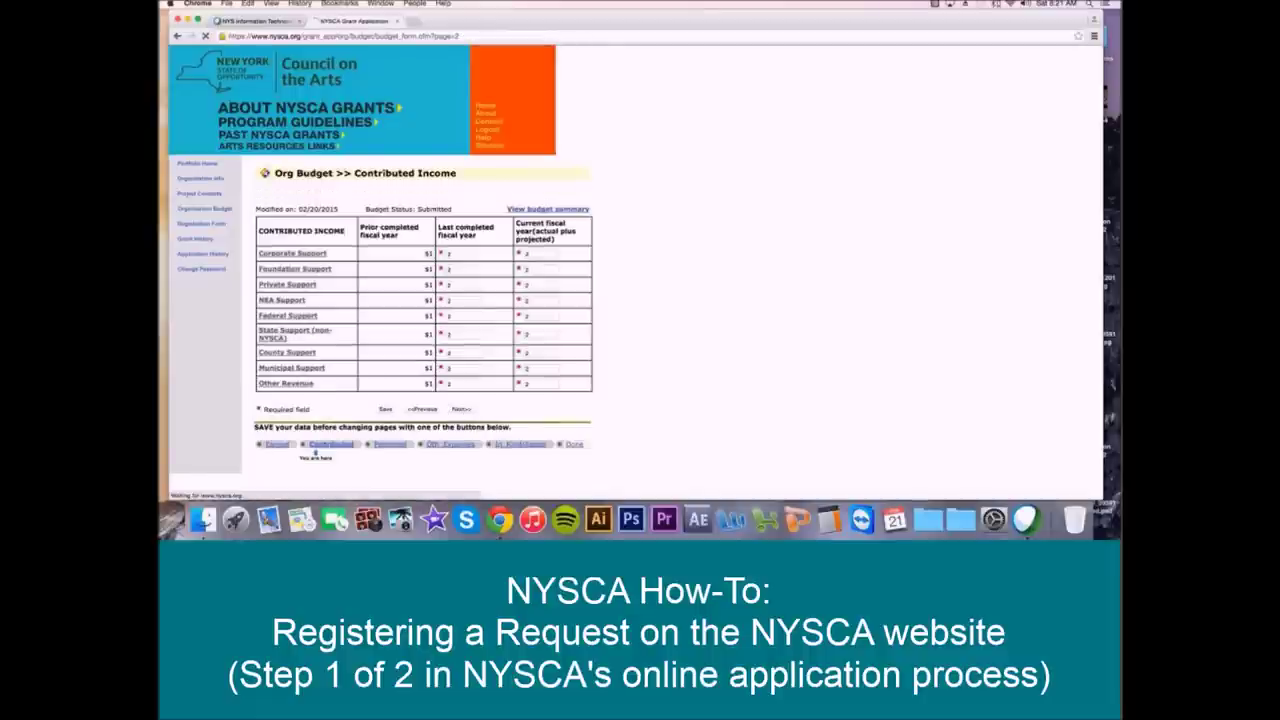
click(385, 357)
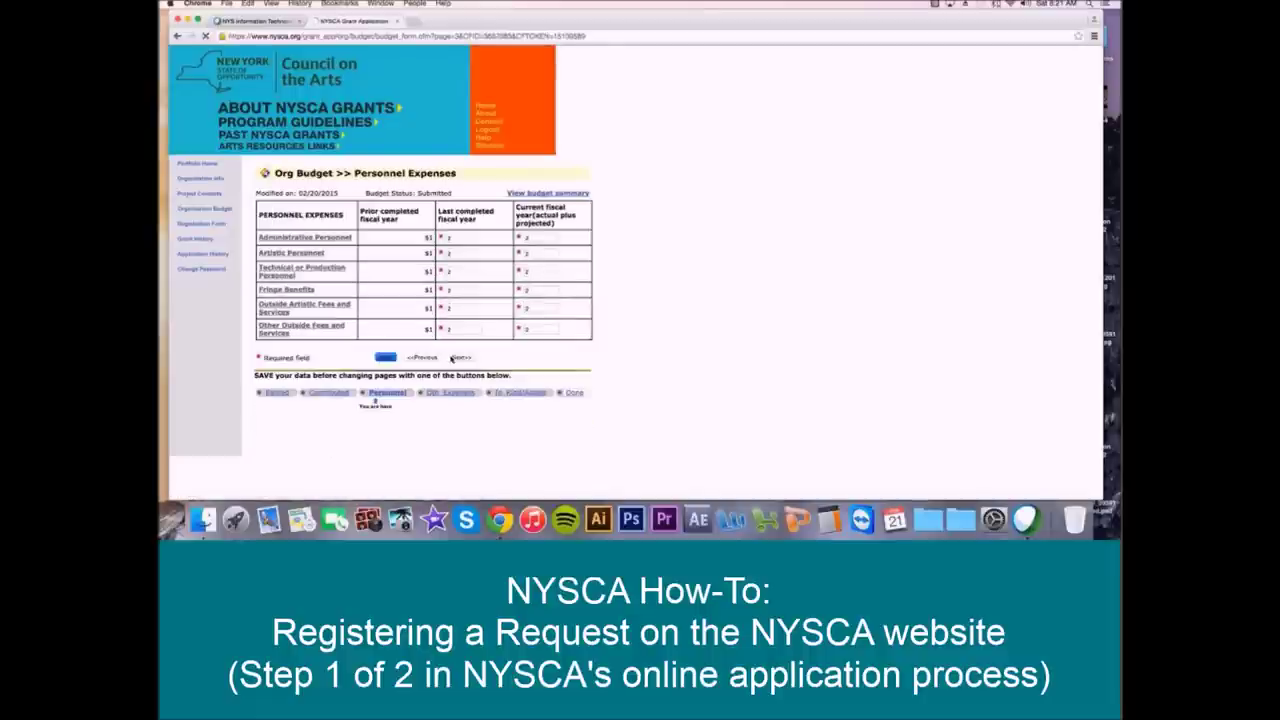
click(461, 373)
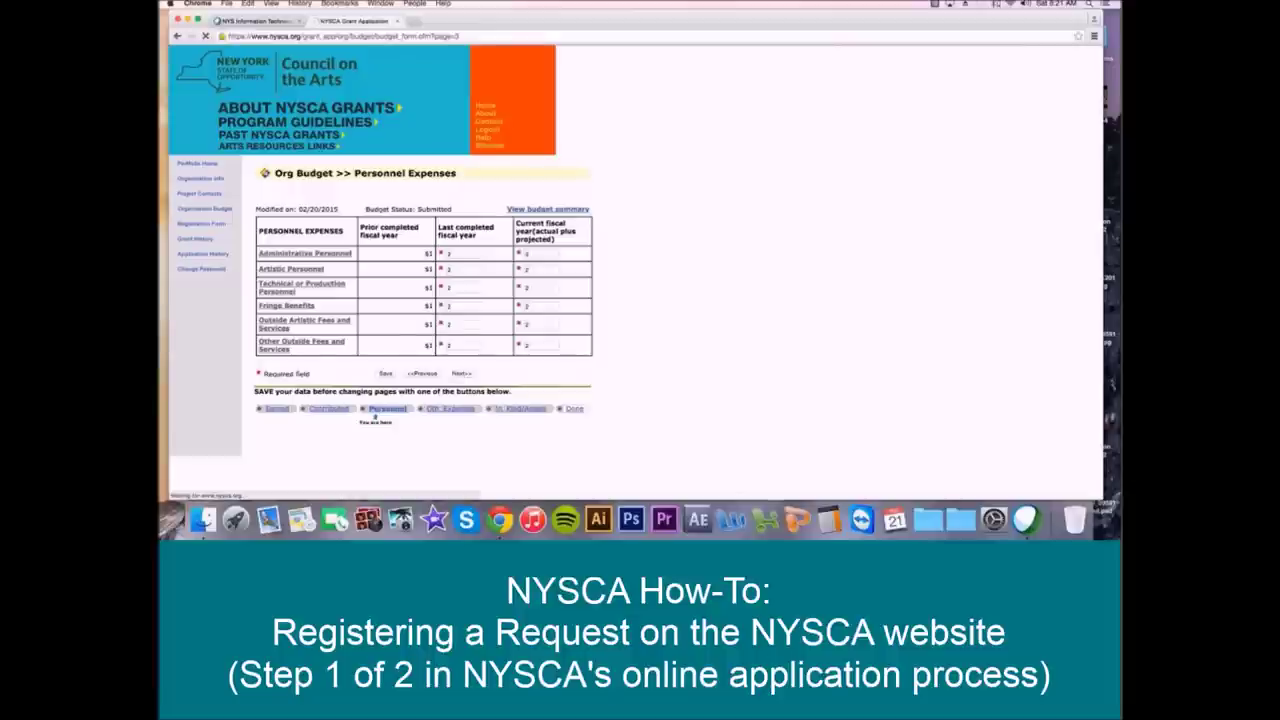
click(385, 337)
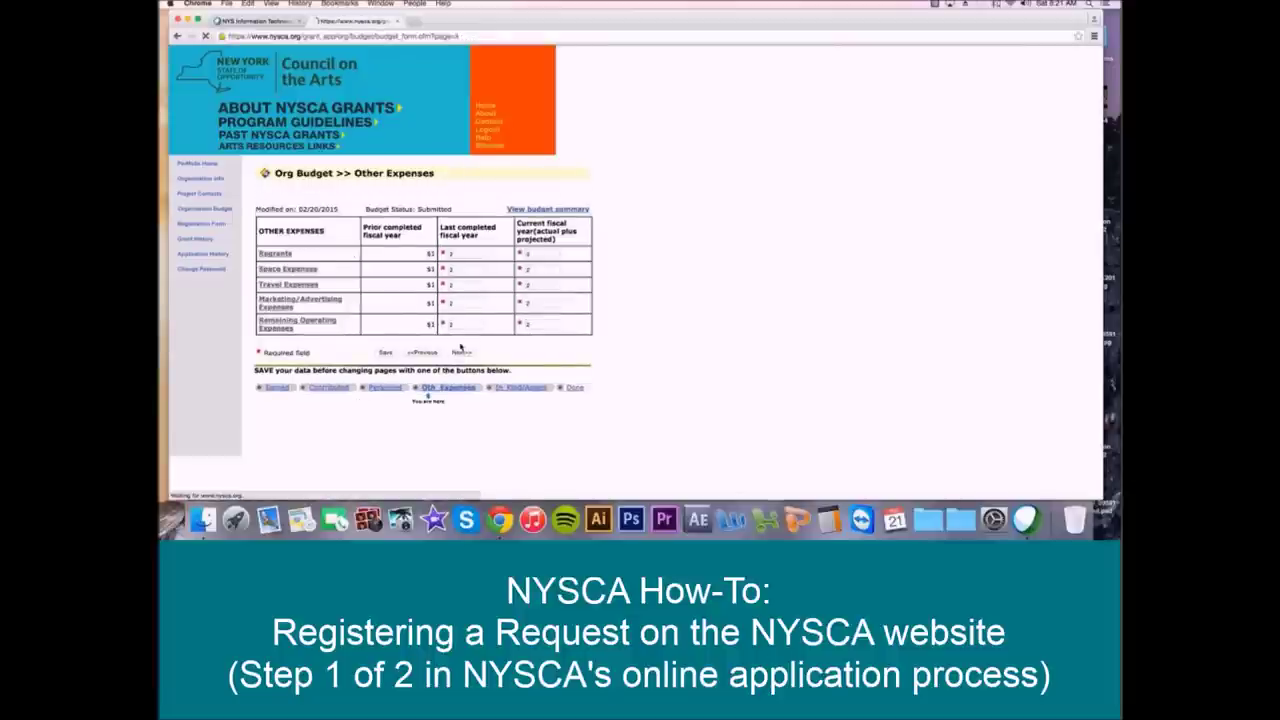
click(461, 353)
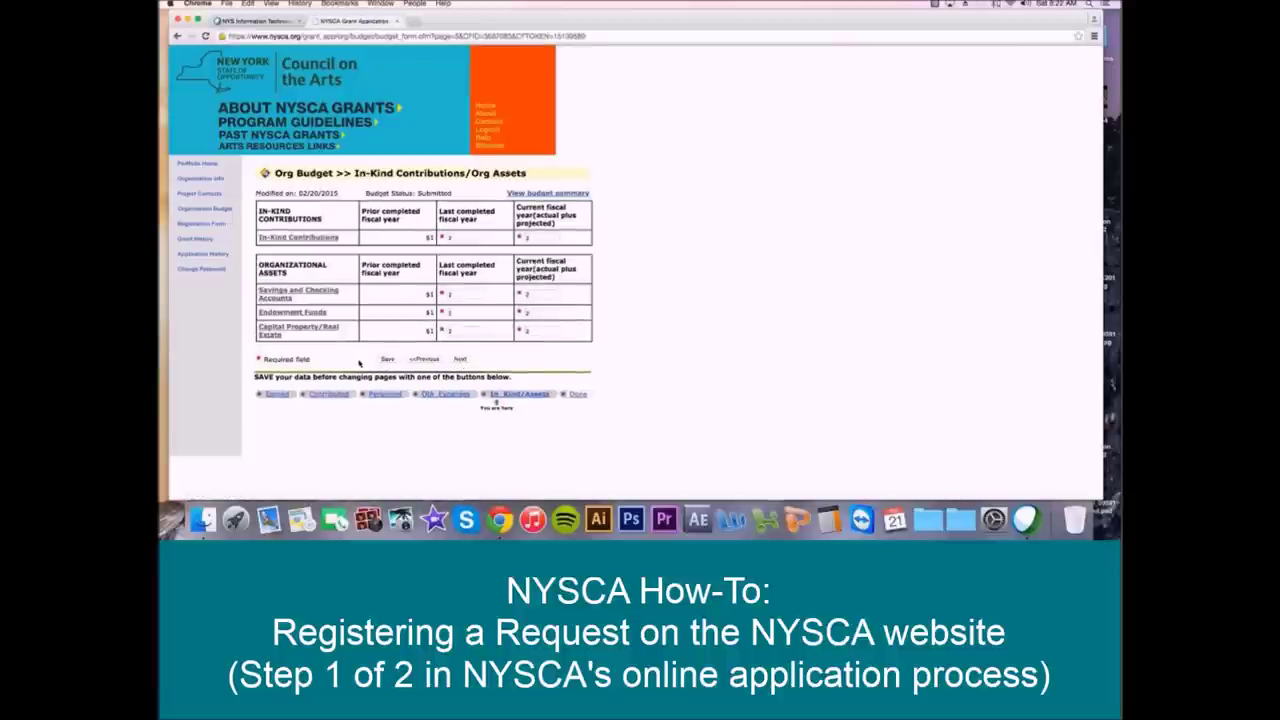
click(442, 327)
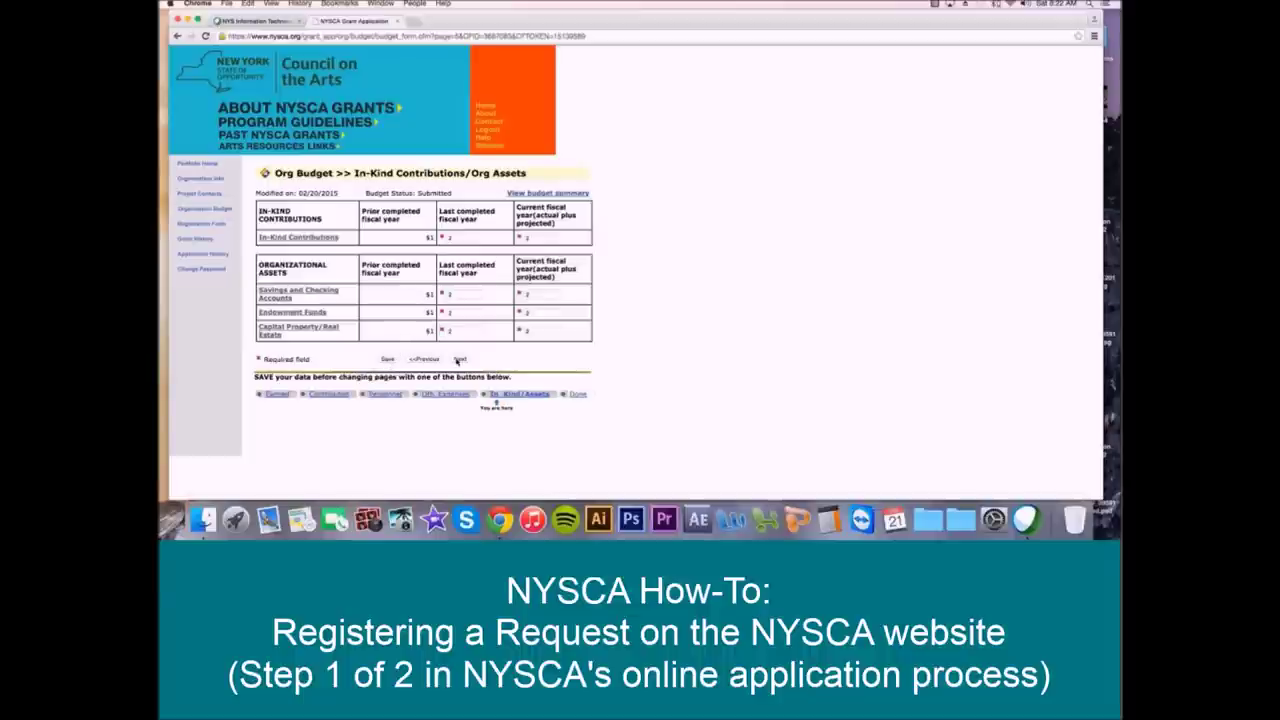
click(459, 360)
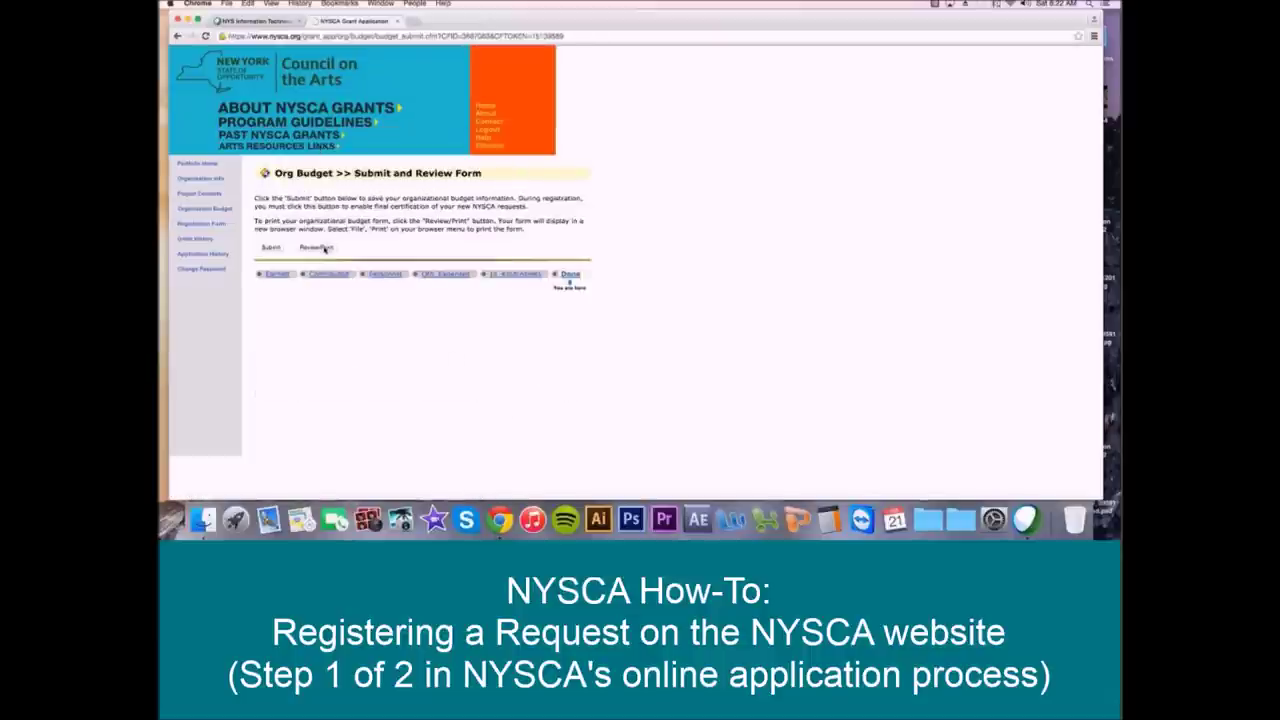
- Review the Budget Summary printout, close it, and submit the organization budget
click(316, 247)
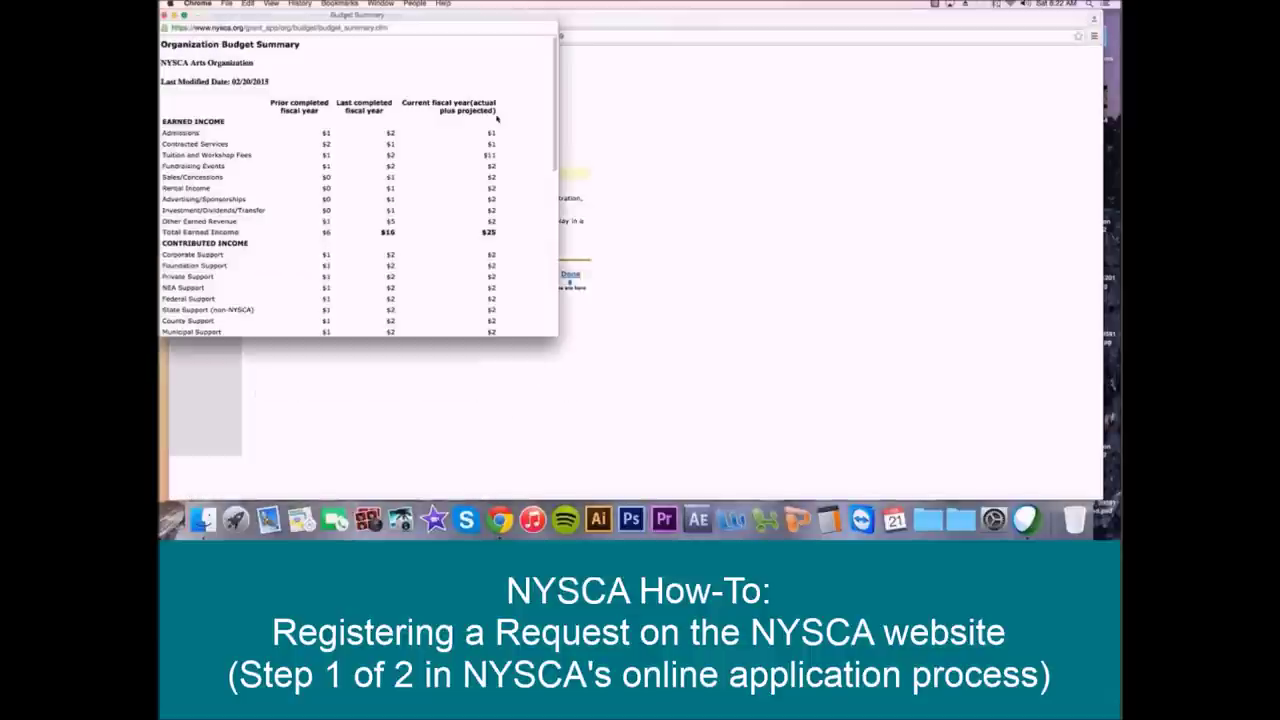
key(super+w)
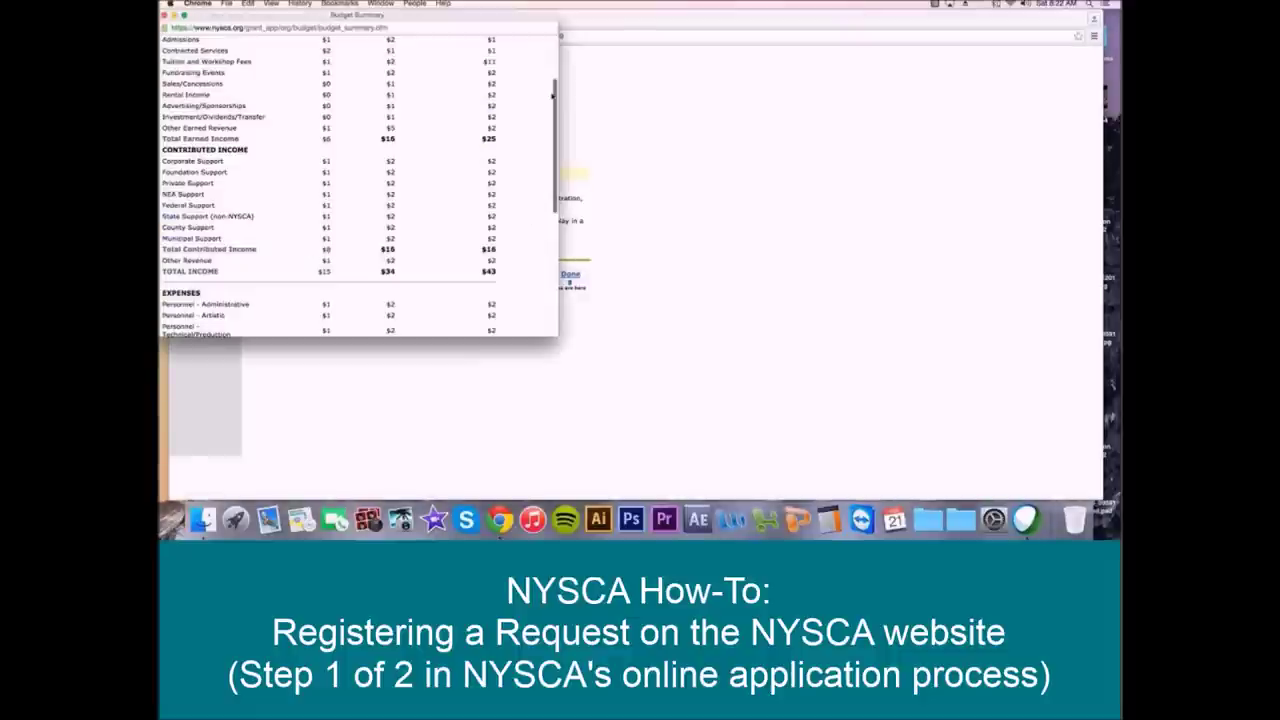
drag(552, 95, 553, 215)
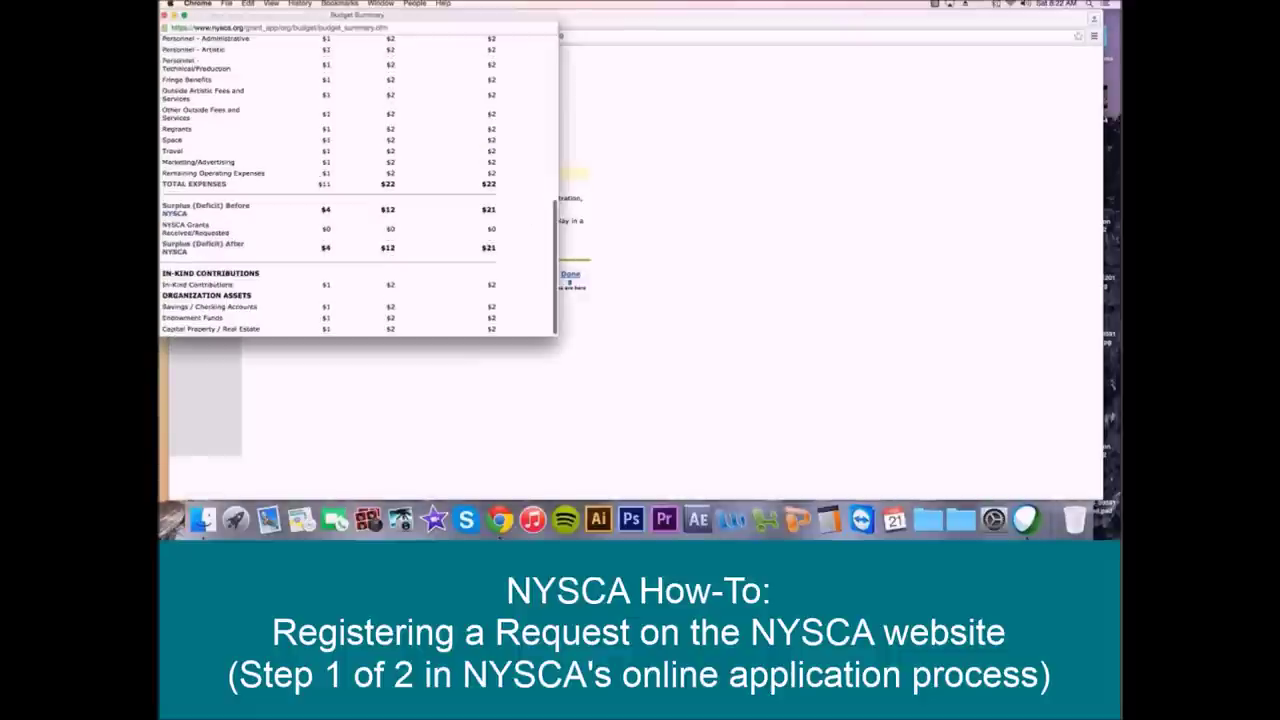
scroll(358, 180, down, 1)
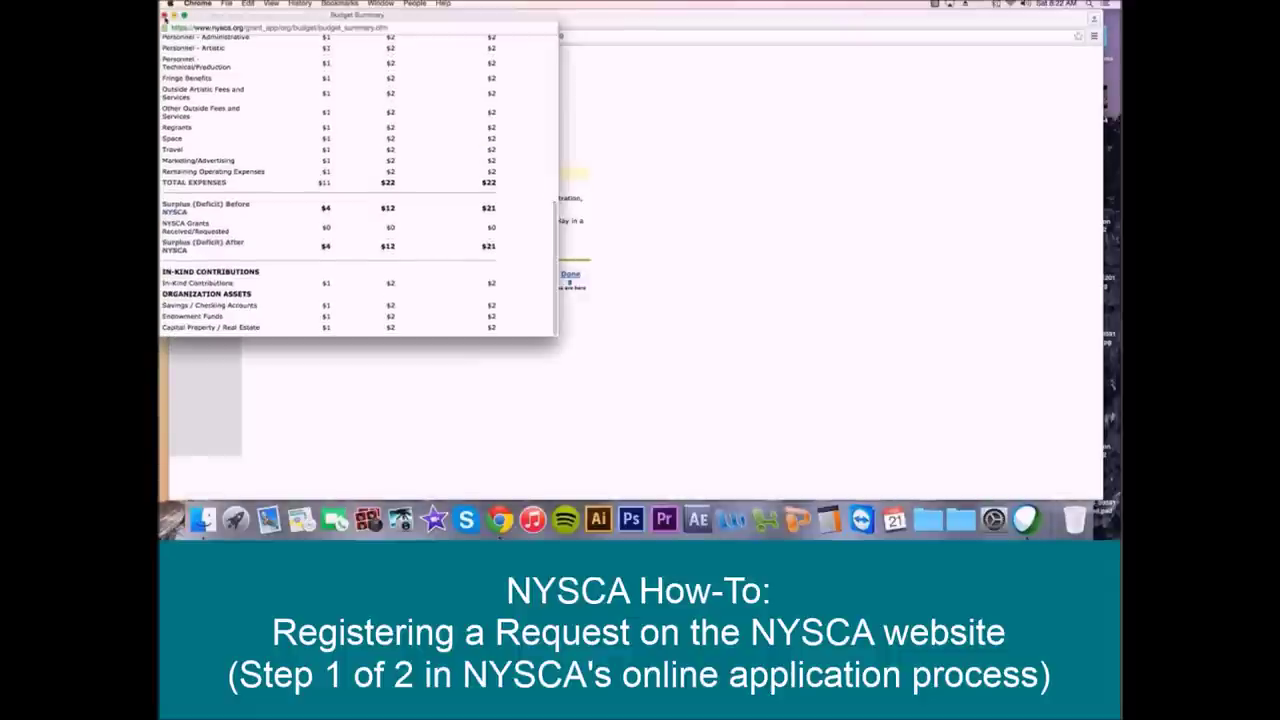
click(164, 15)
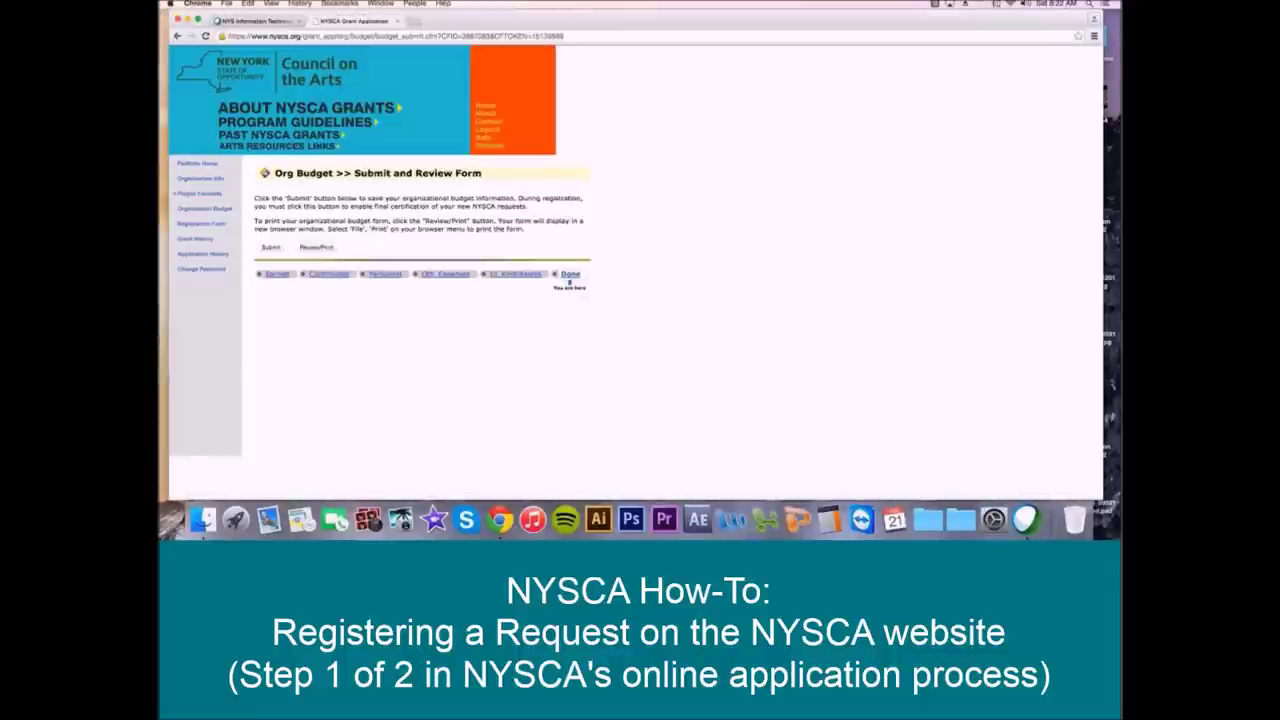
click(271, 248)
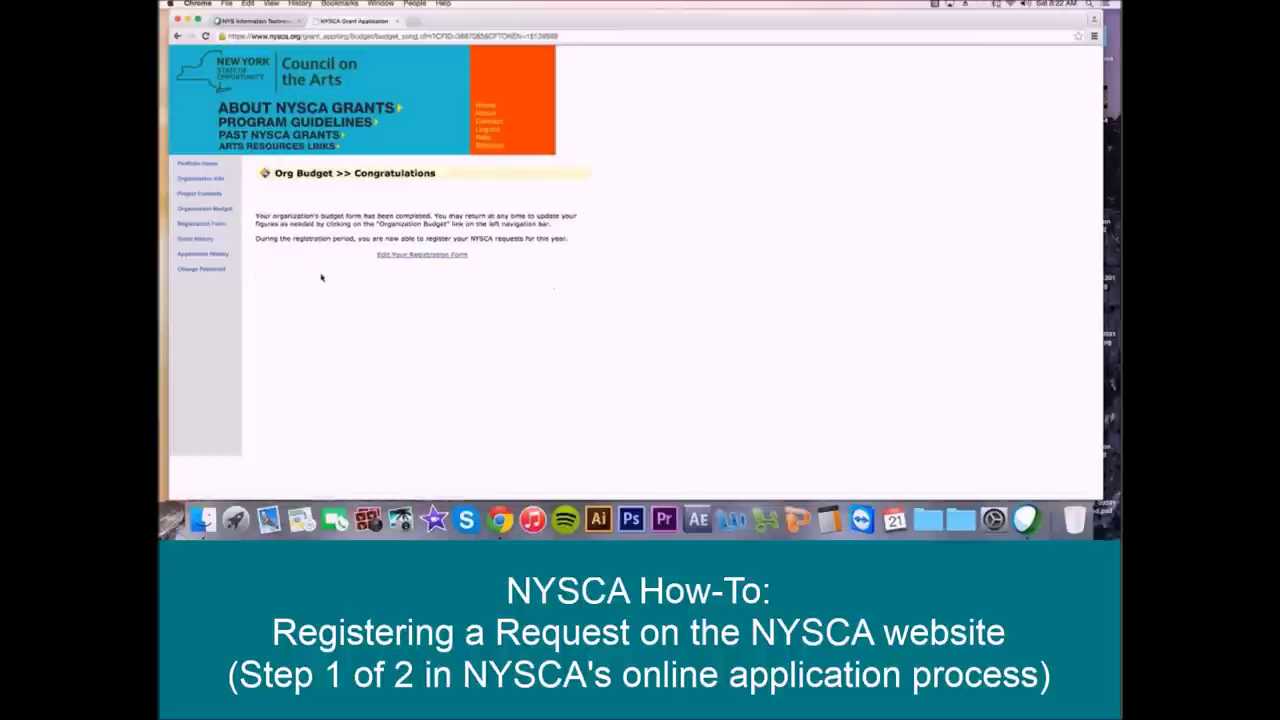
- Open Edit Your Registration Form and scroll through the FY16 Registration Intro Page instructions
click(405, 256)
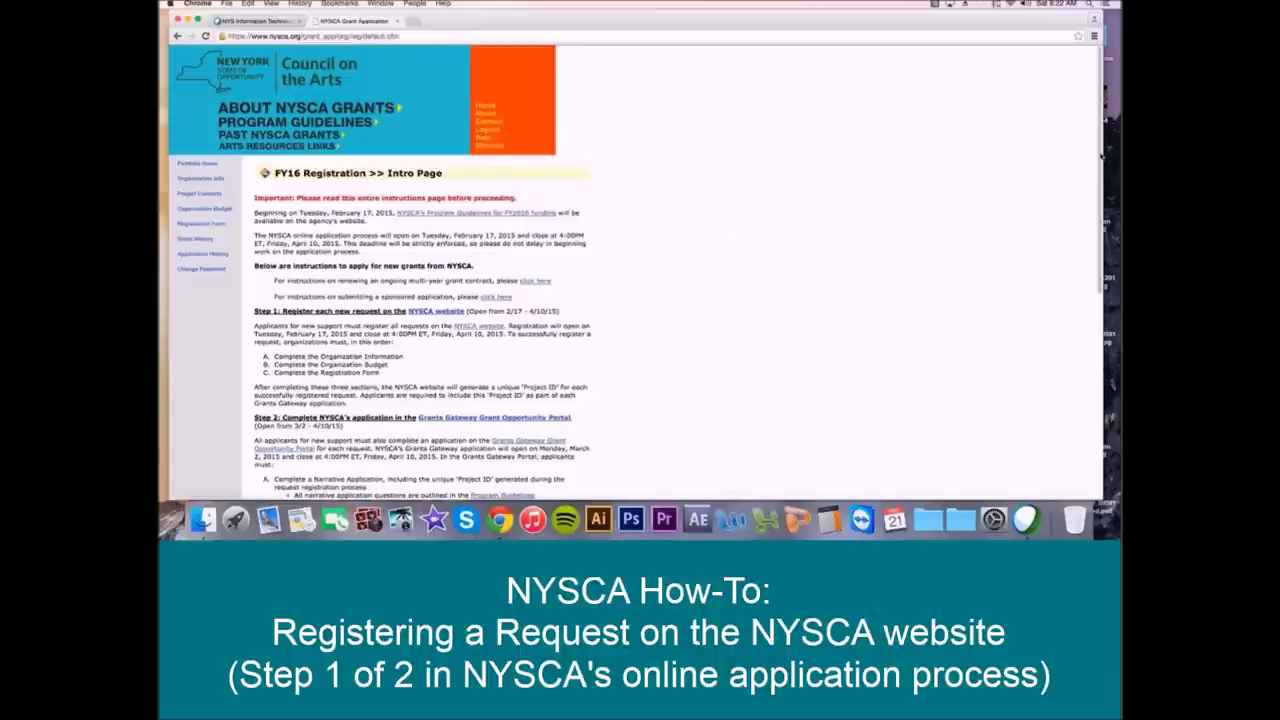
drag(1101, 157, 1095, 368)
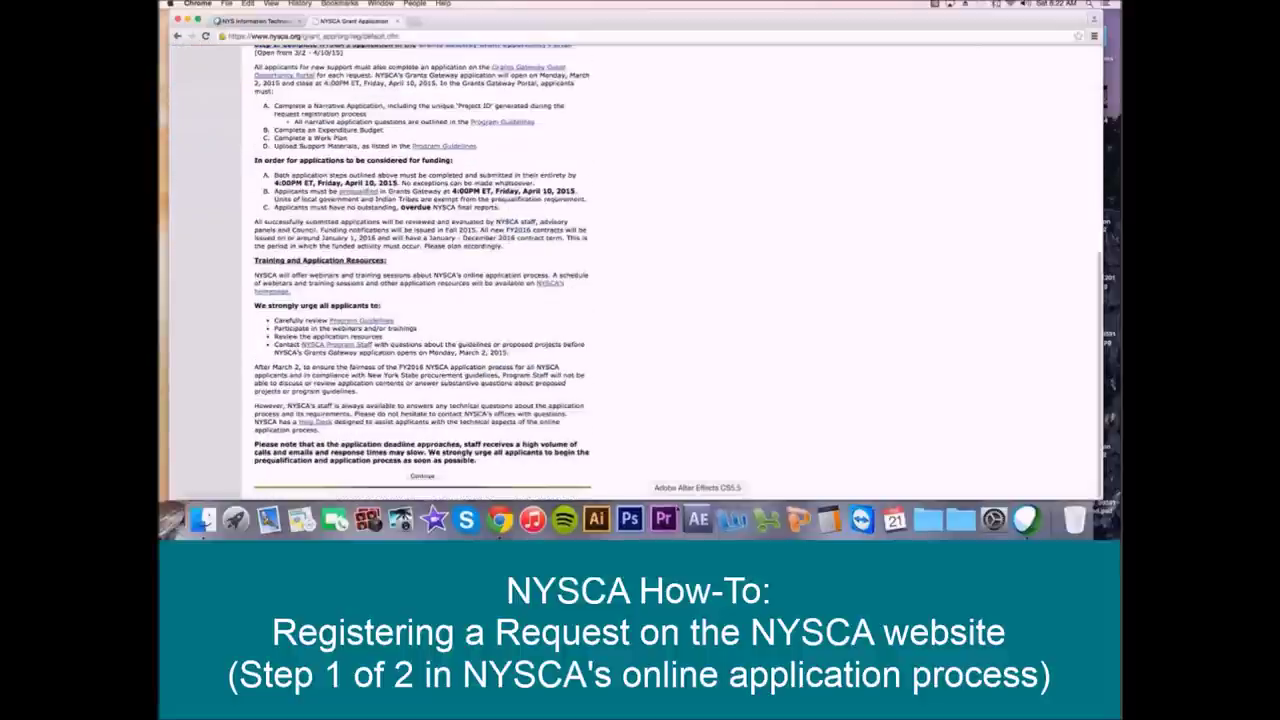